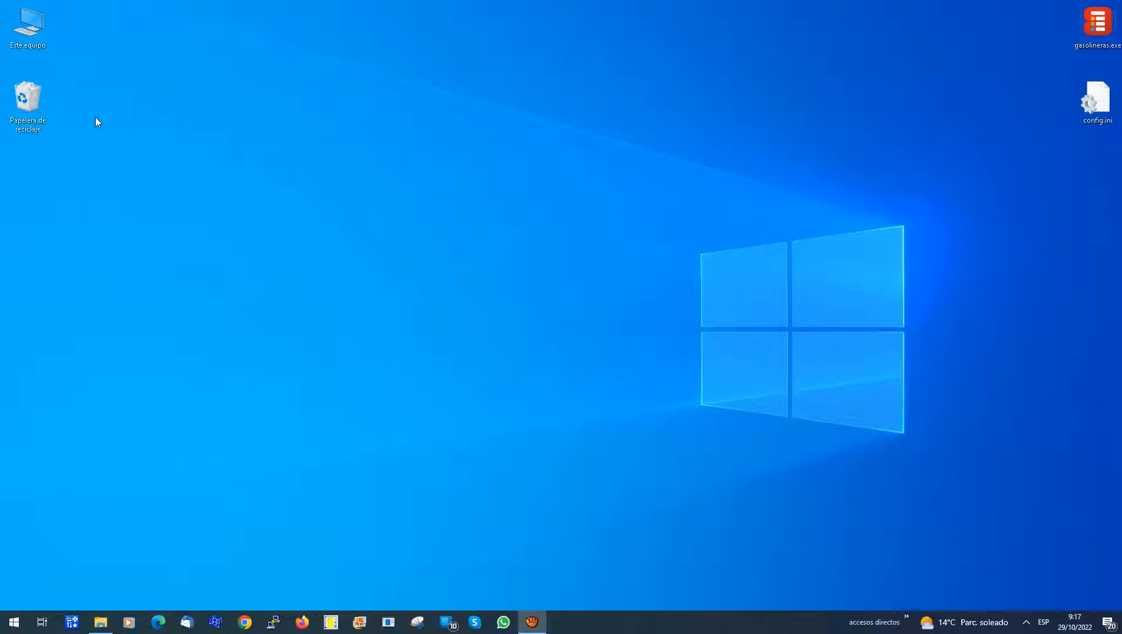
# Look up the computer's serial ports in Device Manager, then close it along with the system settings.
pyautogui.rightClick(35, 25)
pyautogui.click(68, 159)
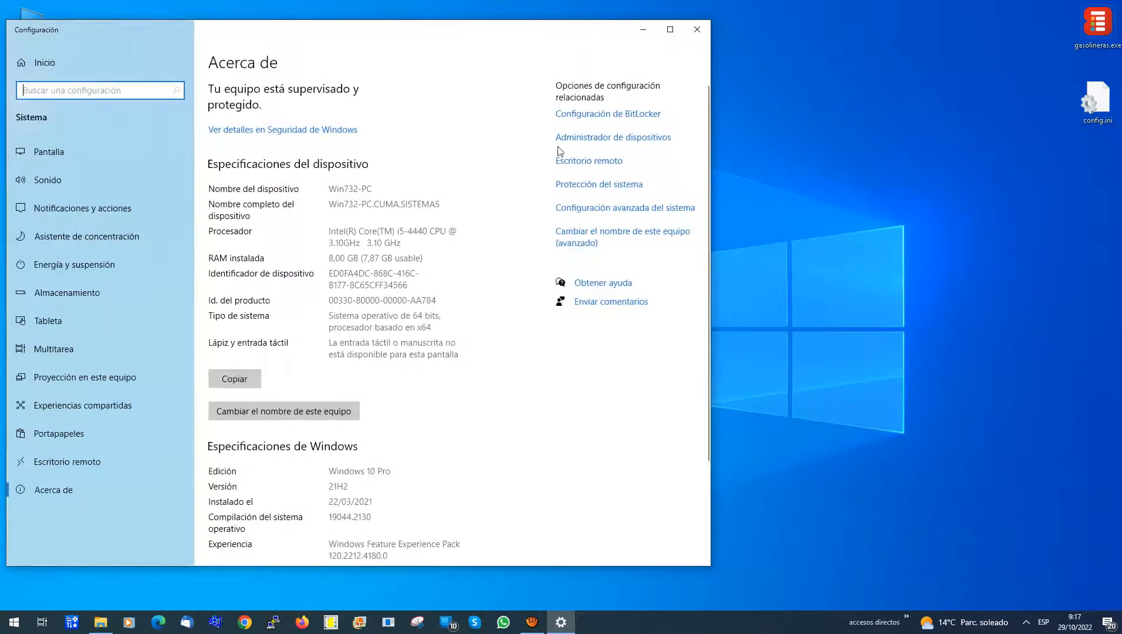
pyautogui.click(575, 144)
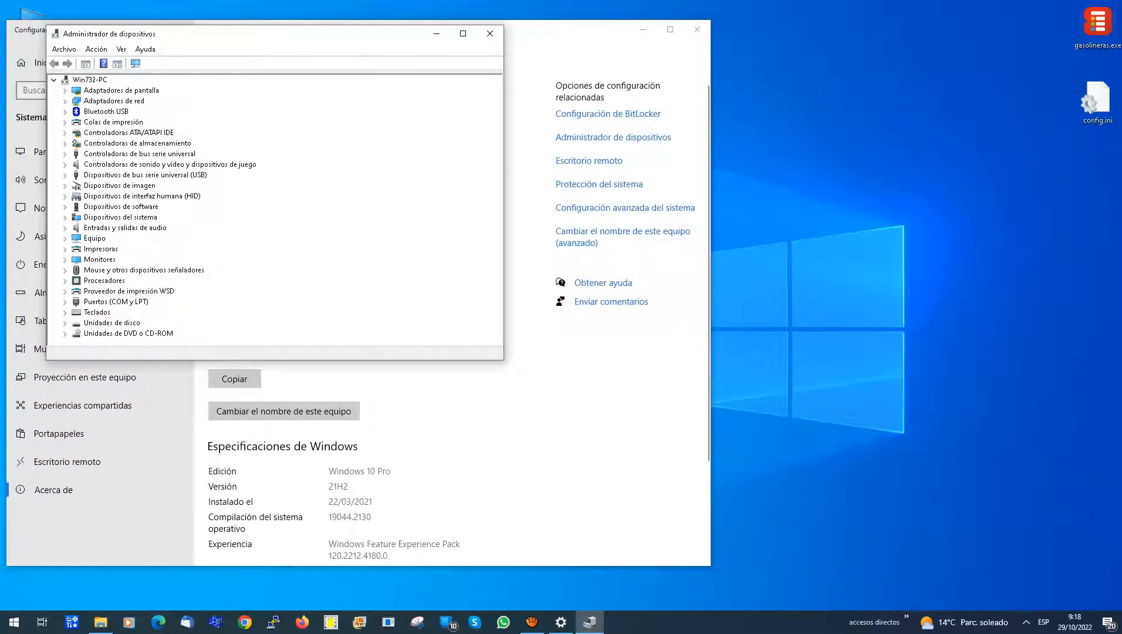
pyautogui.click(65, 301)
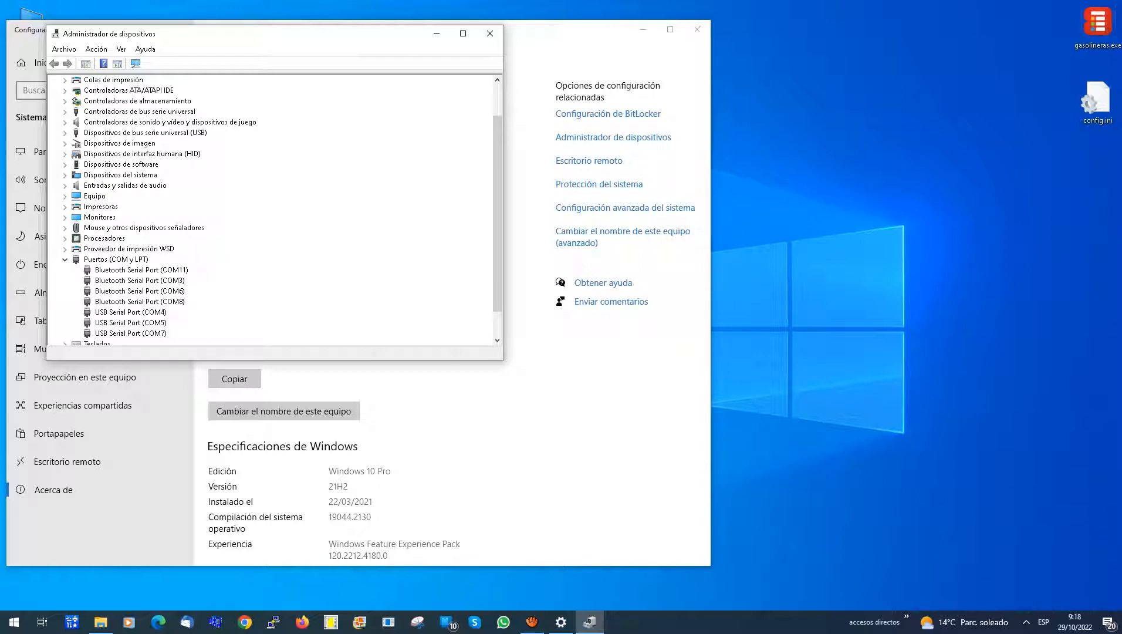
pyautogui.moveTo(275, 360); pyautogui.dragTo(276, 425)
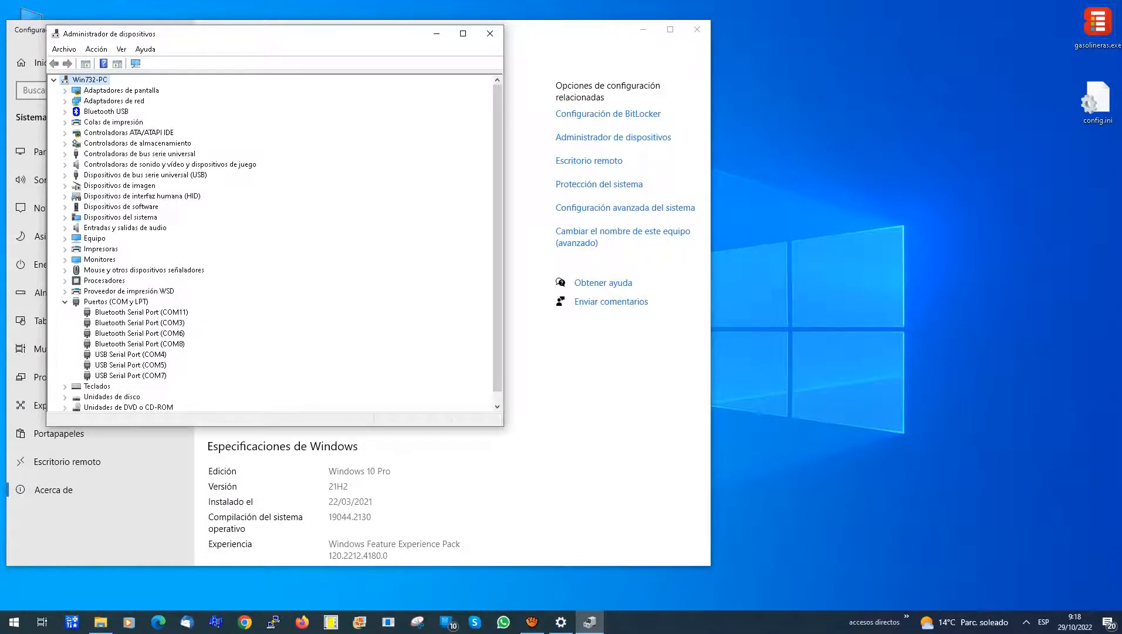
pyautogui.click(130, 375)
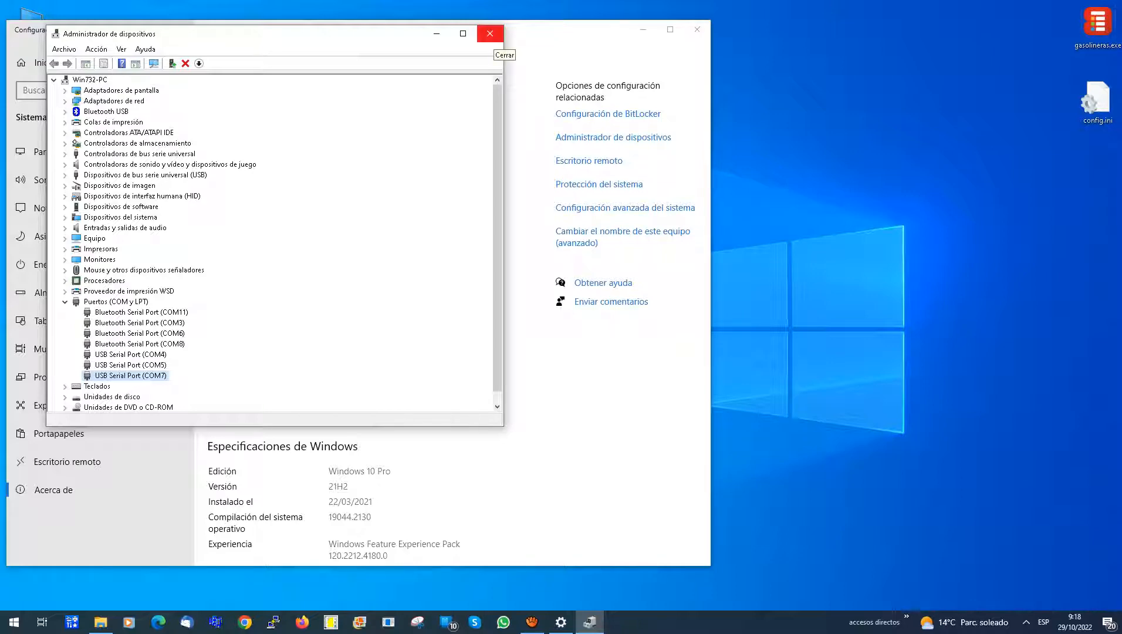
pyautogui.click(489, 33)
pyautogui.click(697, 30)
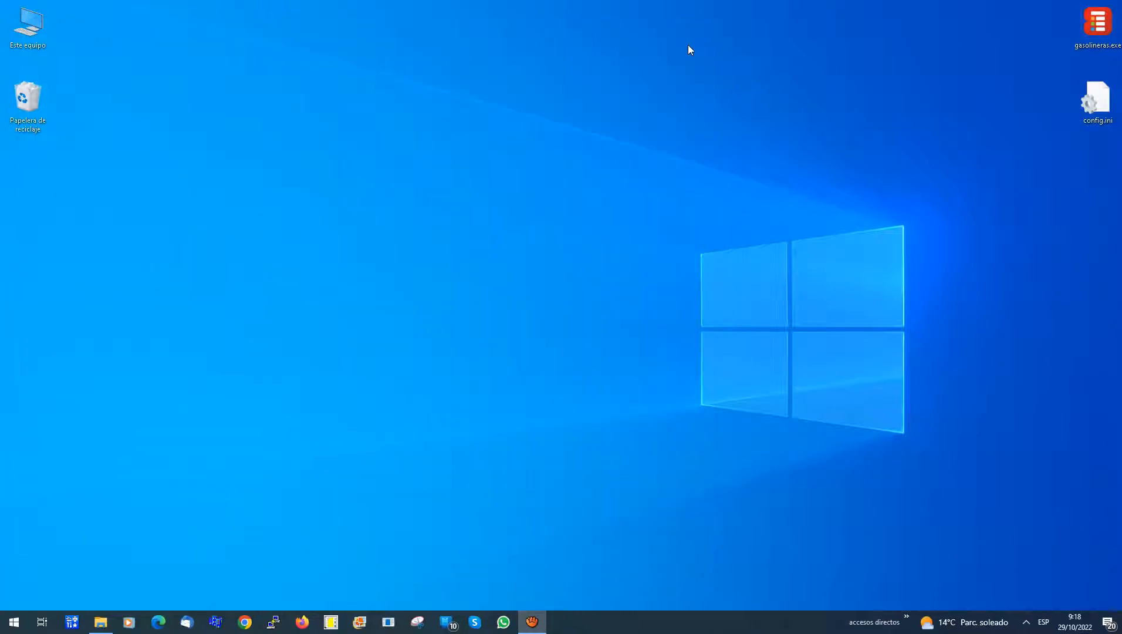
# Launch gasolineras.exe and remove the existing COM7:9600 connection from the communications list.
pyautogui.doubleClick(1097, 24)
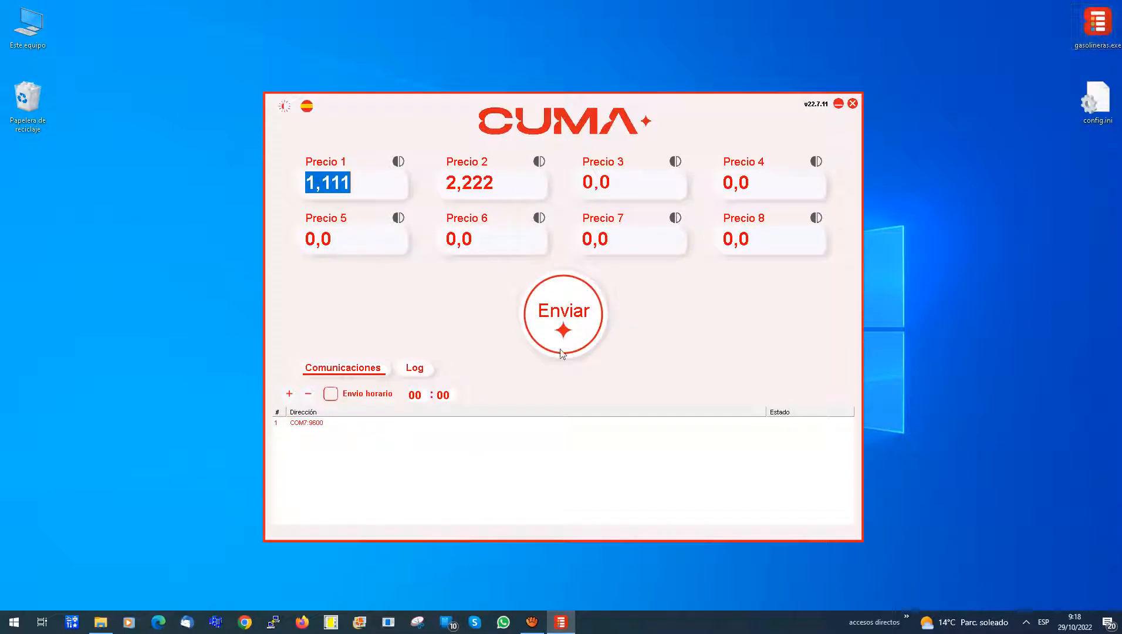
pyautogui.click(290, 423)
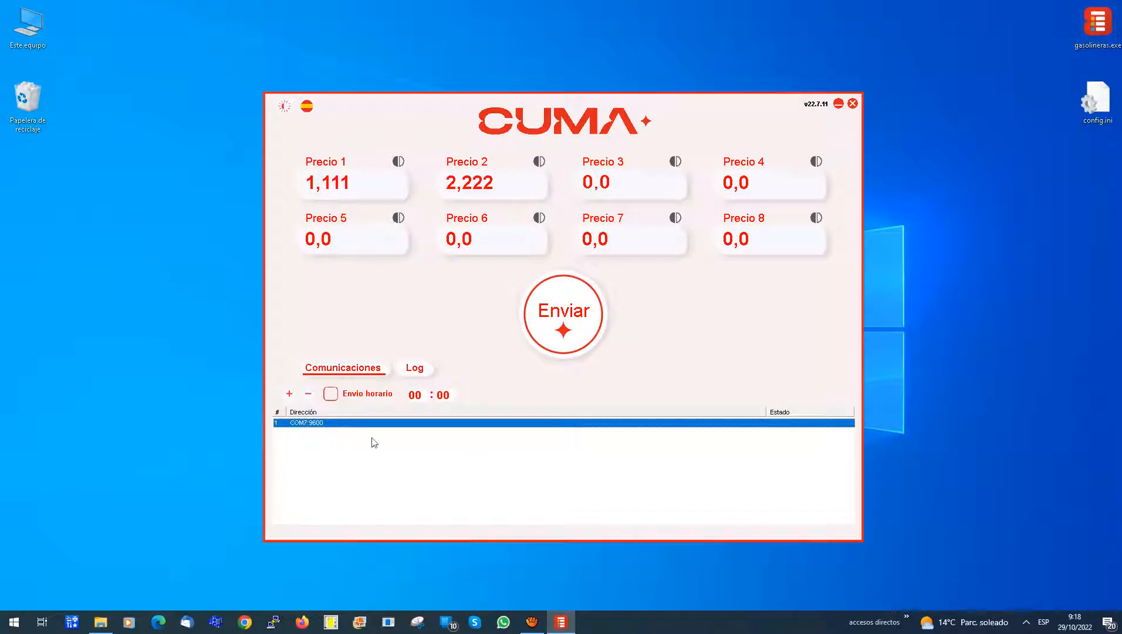
pyautogui.click(311, 396)
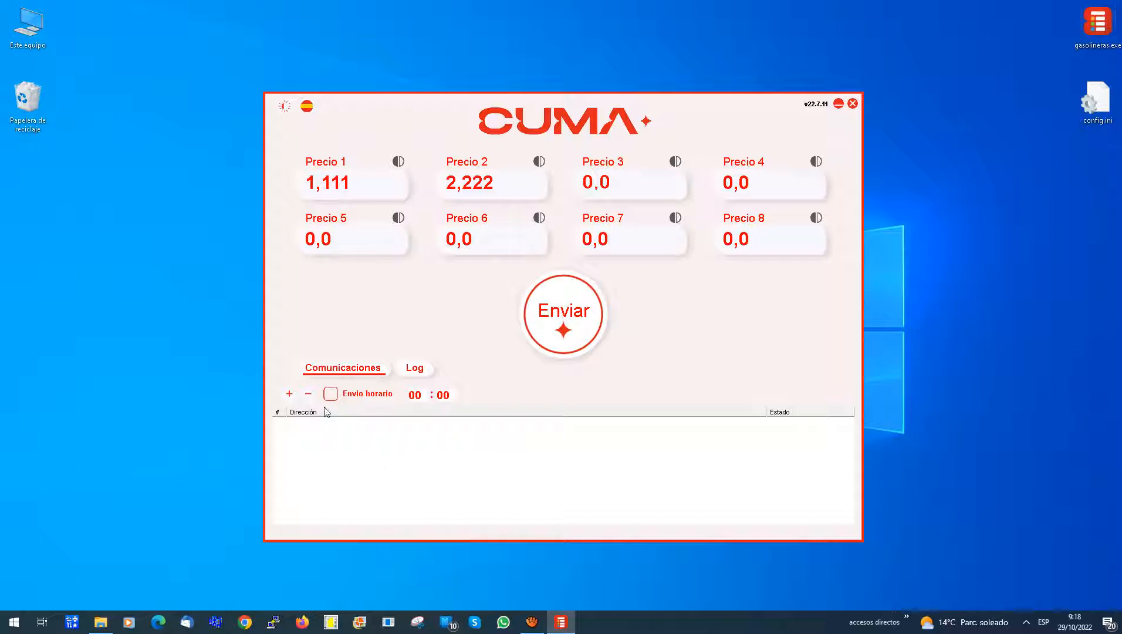
# Add a serial connection on COM7 at speed 9600 and send the existing prices to the sign.
pyautogui.click(289, 395)
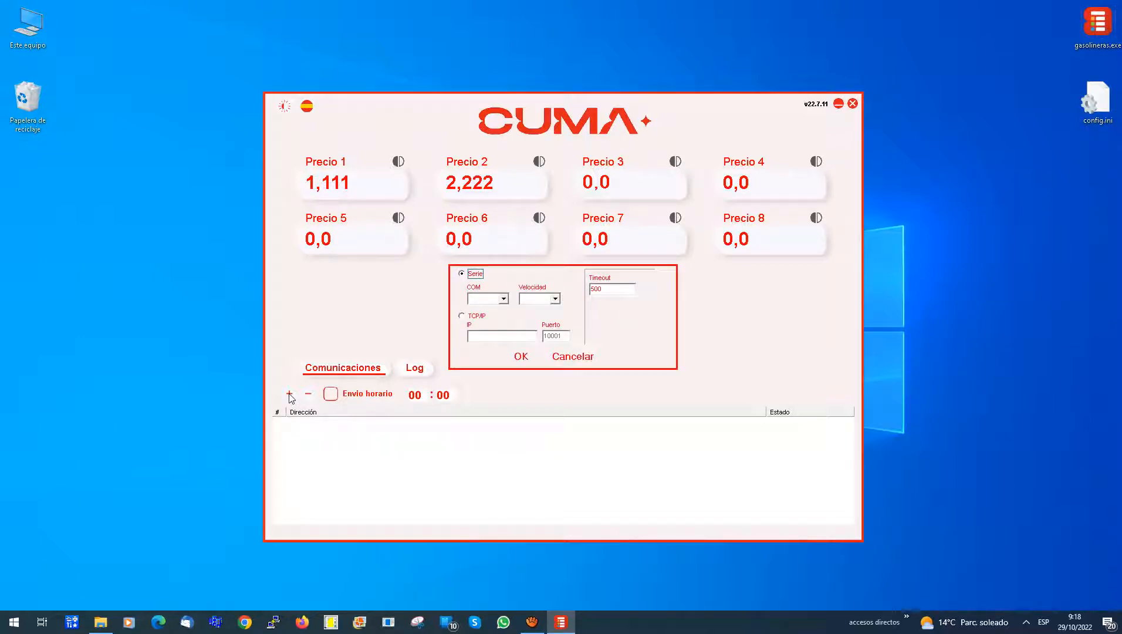
pyautogui.click(503, 298)
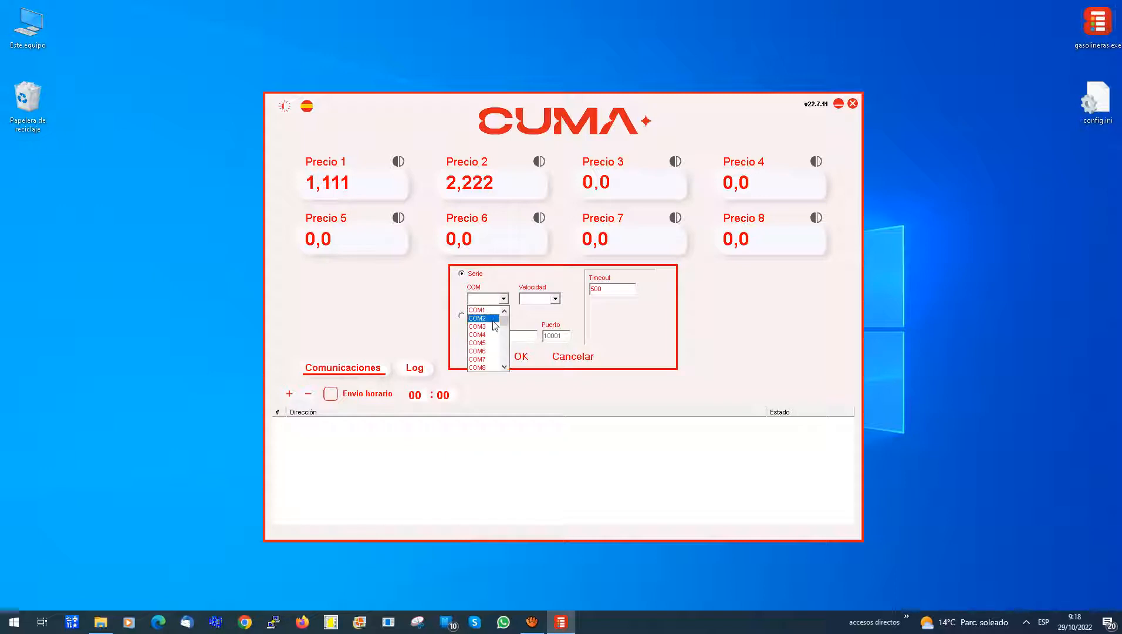
pyautogui.click(481, 359)
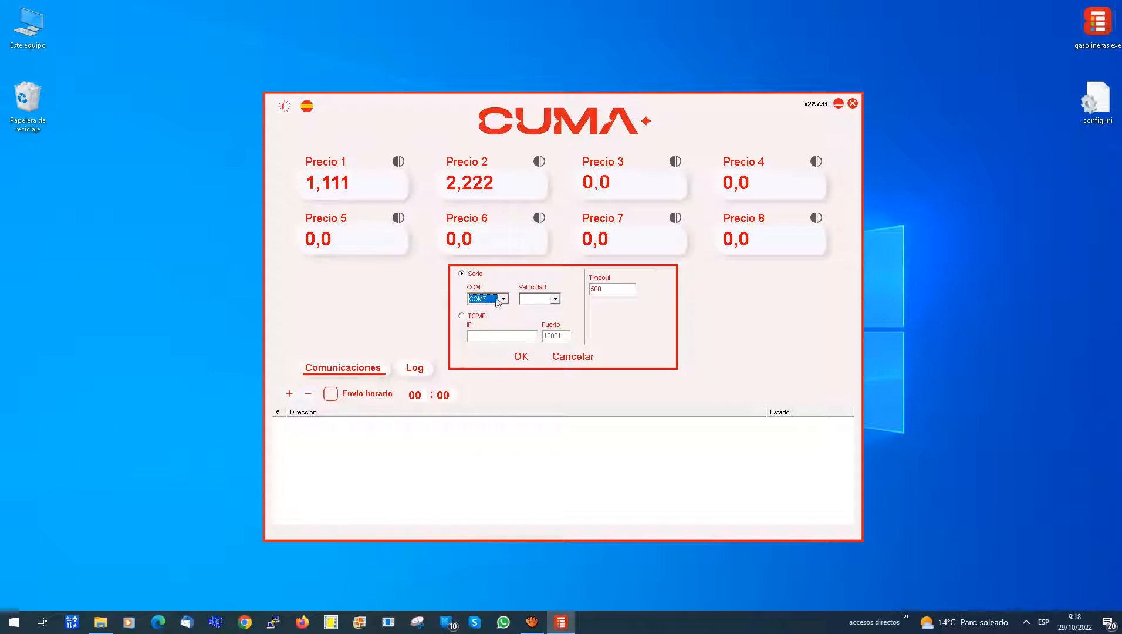
pyautogui.click(555, 299)
pyautogui.click(543, 326)
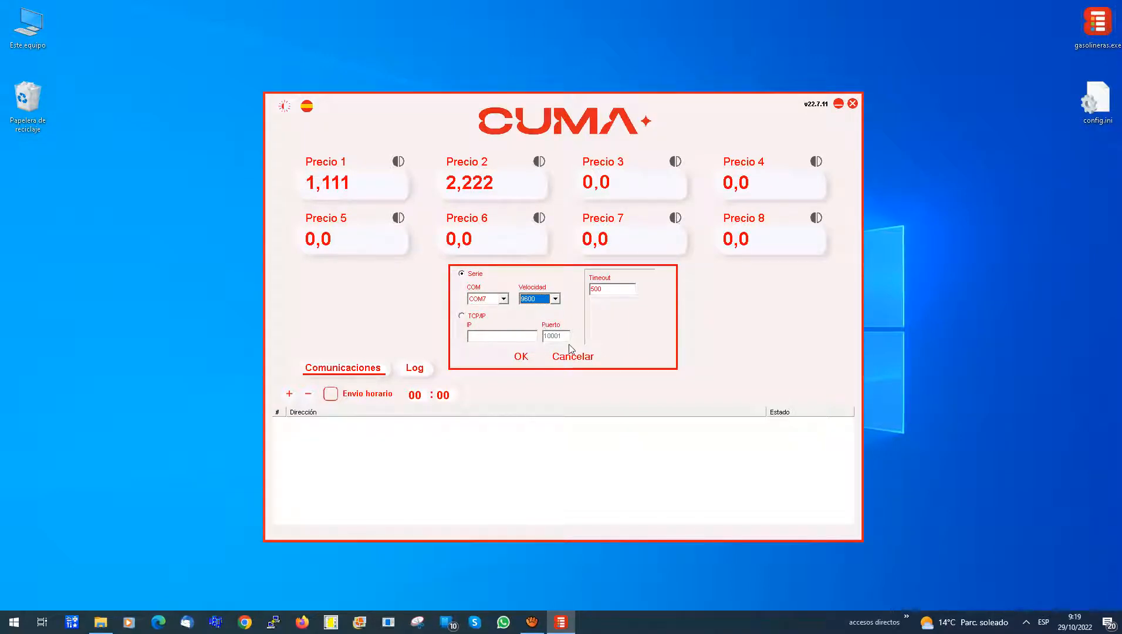
pyautogui.click(528, 361)
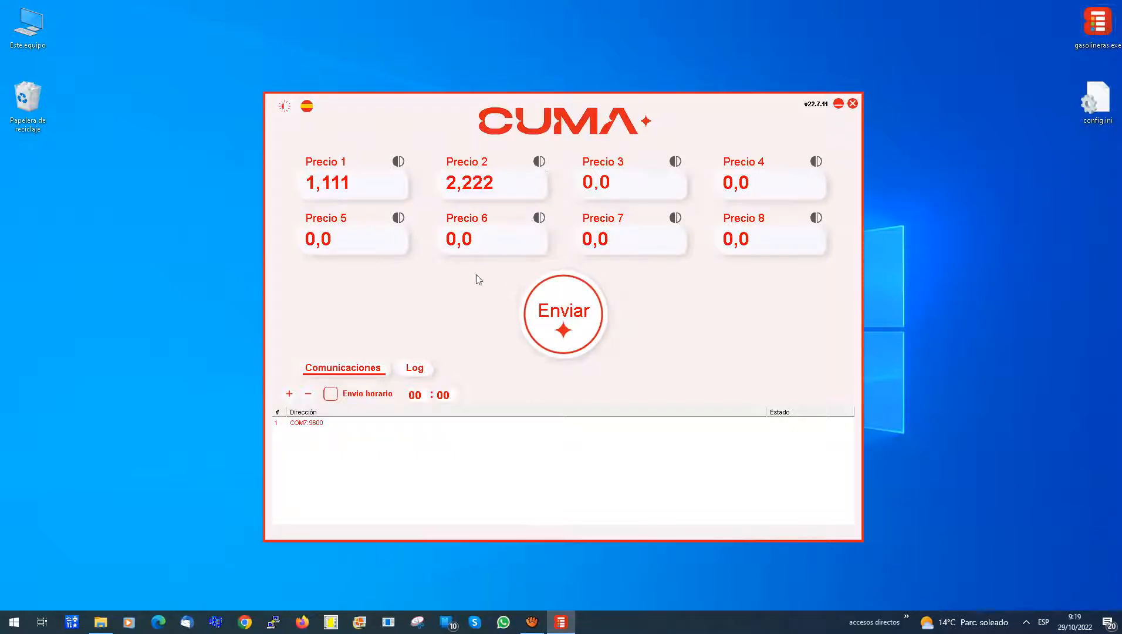
pyautogui.click(565, 311)
# Set Precio 1 to 1,987, Precio 2 to 2,110 and Precio 3 to 0,860, and send the prices.
pyautogui.moveTo(368, 186); pyautogui.dragTo(305, 187)
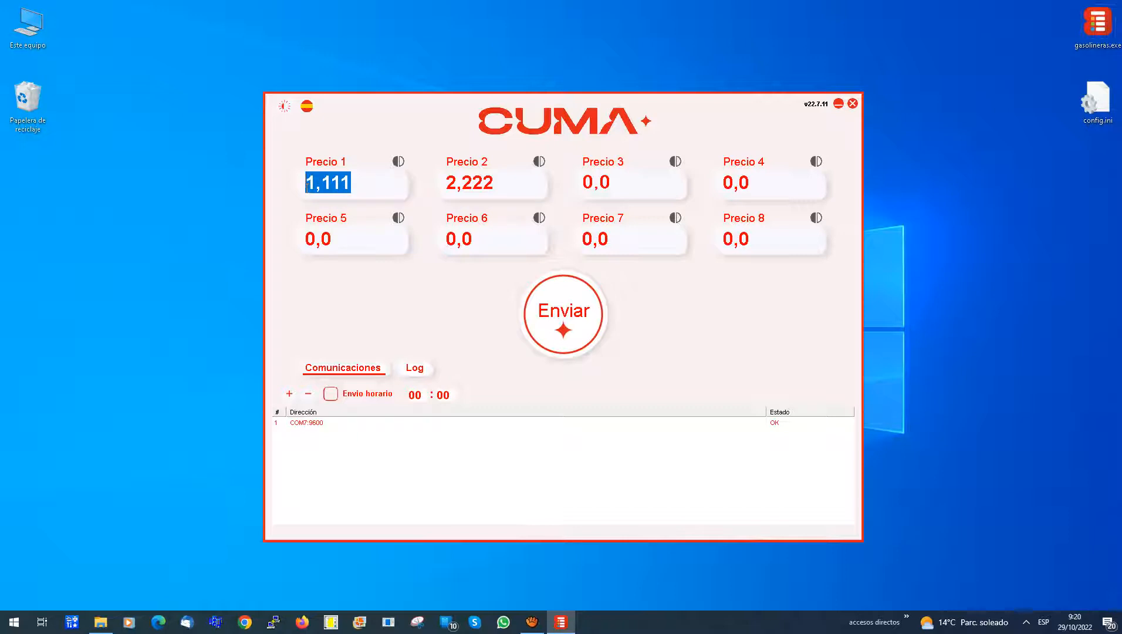
pyautogui.write('1,987')
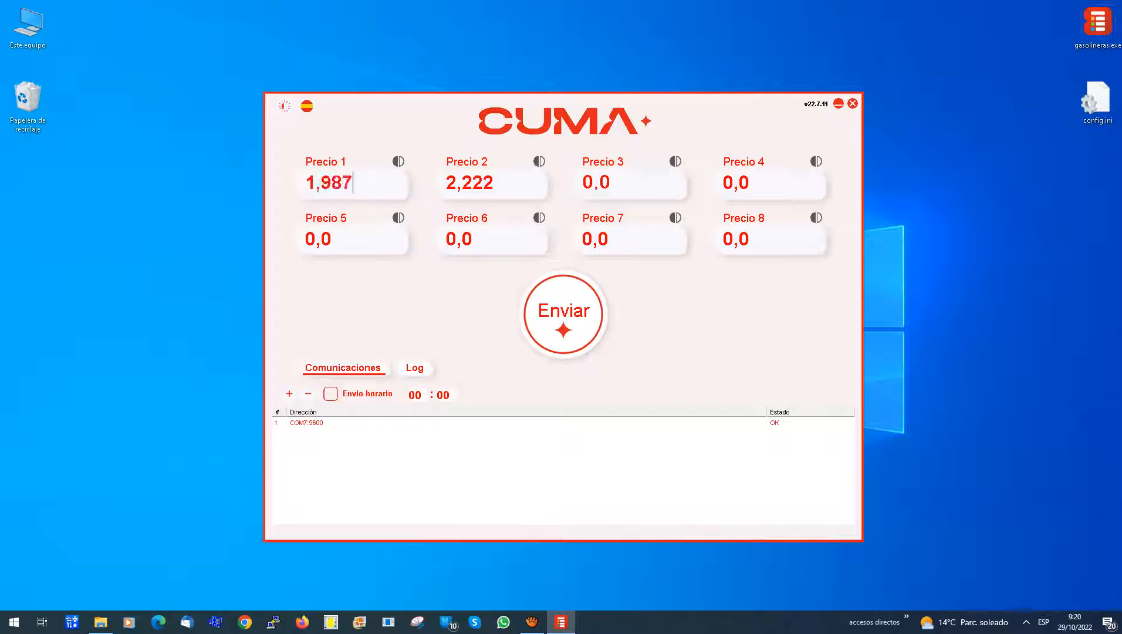
pyautogui.moveTo(505, 182); pyautogui.dragTo(426, 183)
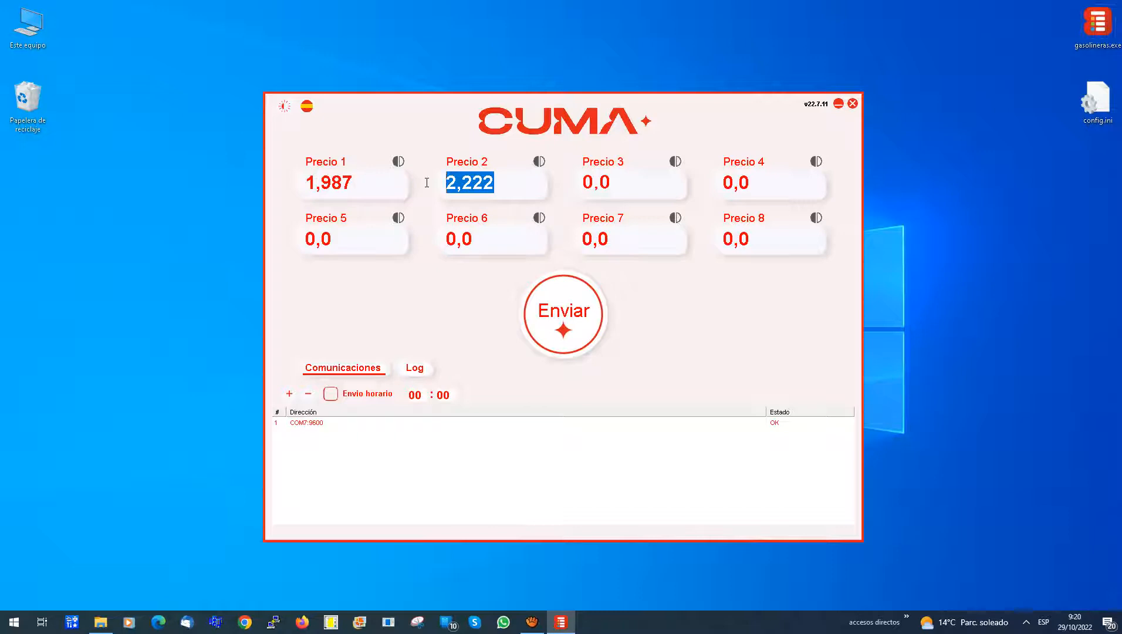
pyautogui.write('2,11')
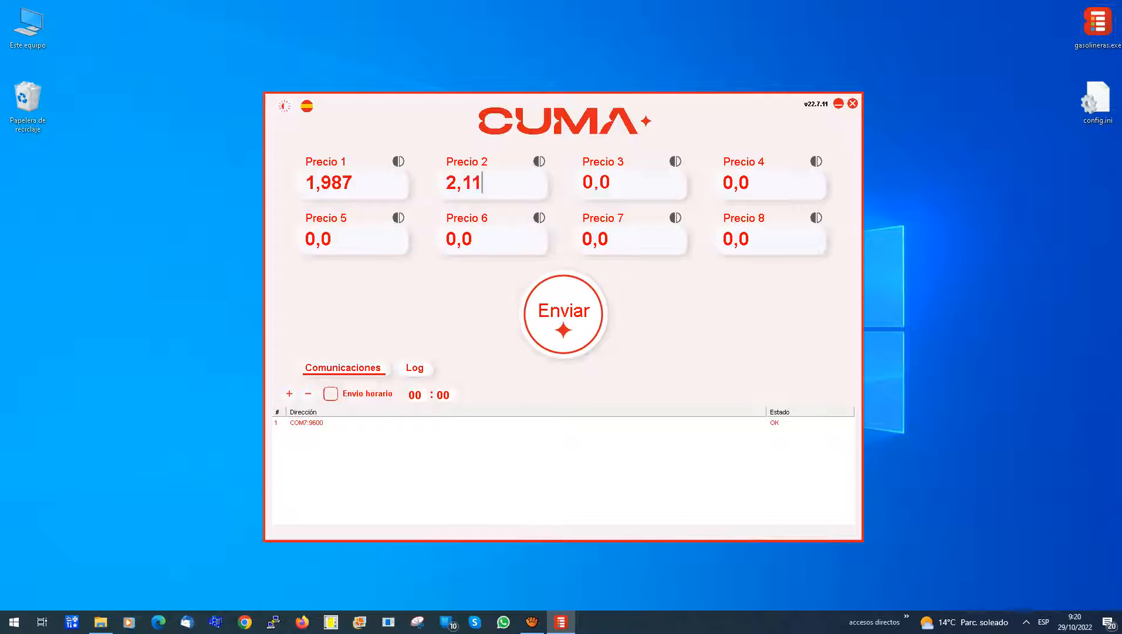
pyautogui.write('0')
pyautogui.click(623, 190)
pyautogui.doubleClick(623, 190)
pyautogui.write('0,860')
pyautogui.click(542, 323)
# Examine the log for the latest transmission, including the prices sent, the transmitted data frame and the sign's response.
pyautogui.click(416, 368)
pyautogui.scroll(-2, 412, 460)
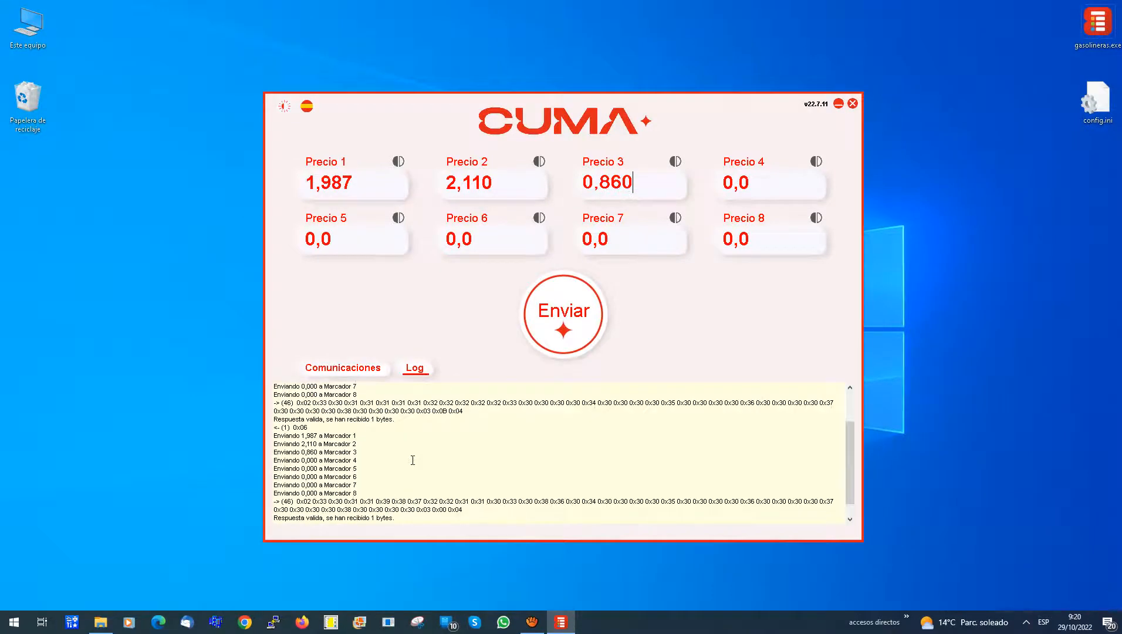
pyautogui.scroll(-1, 412, 460)
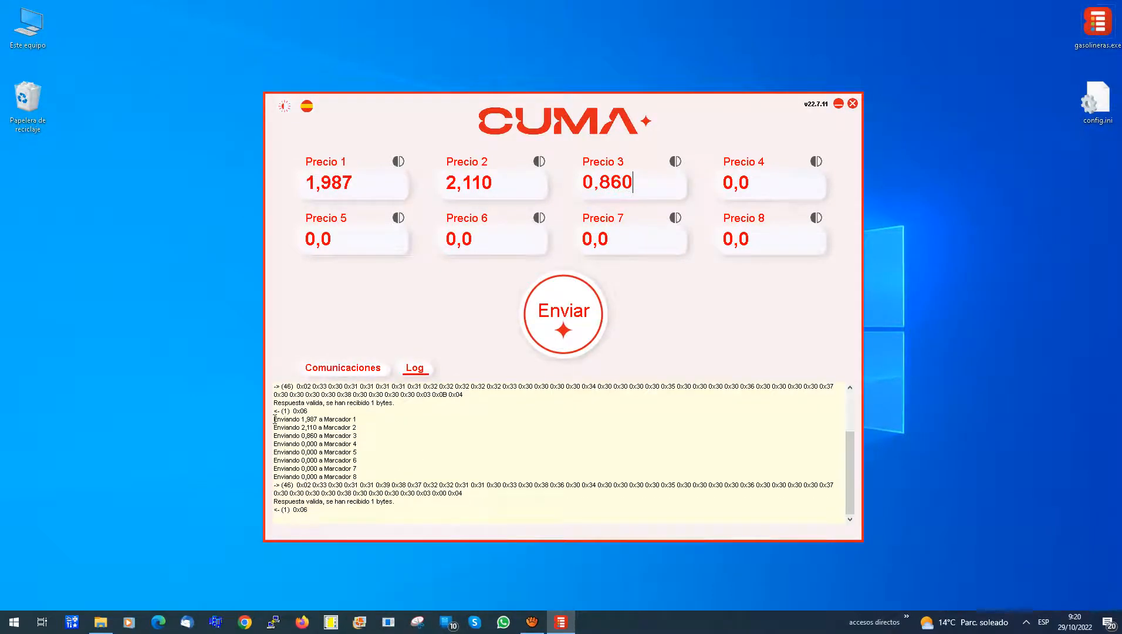
pyautogui.moveTo(274, 419); pyautogui.dragTo(375, 491)
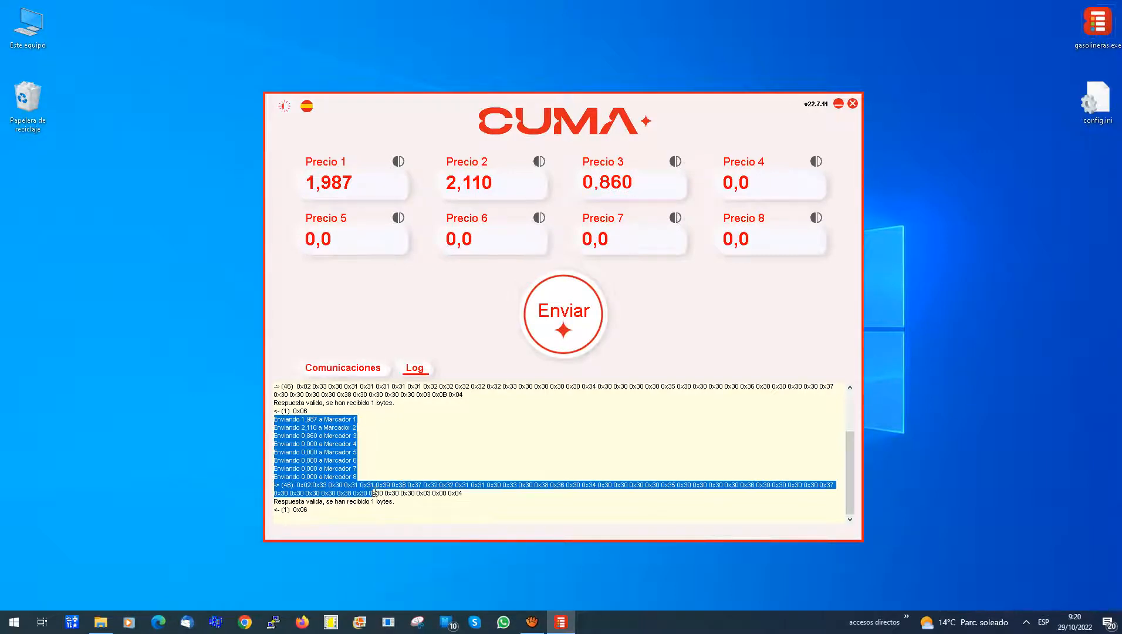
pyautogui.click(283, 486)
pyautogui.moveTo(275, 486); pyautogui.dragTo(277, 487)
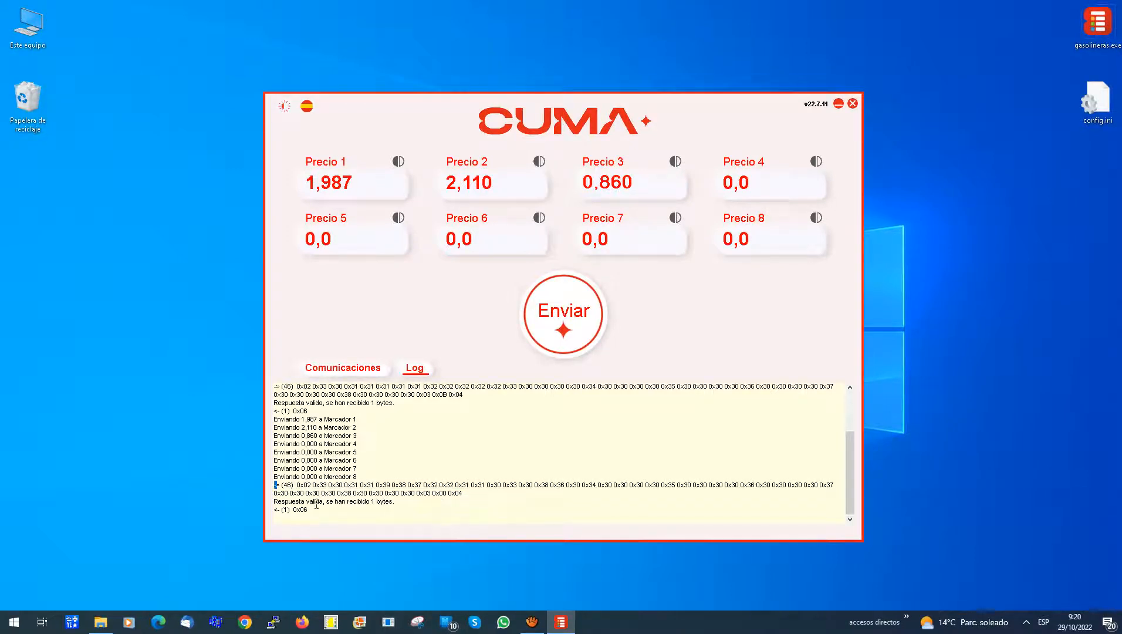
pyautogui.moveTo(274, 501); pyautogui.dragTo(379, 509)
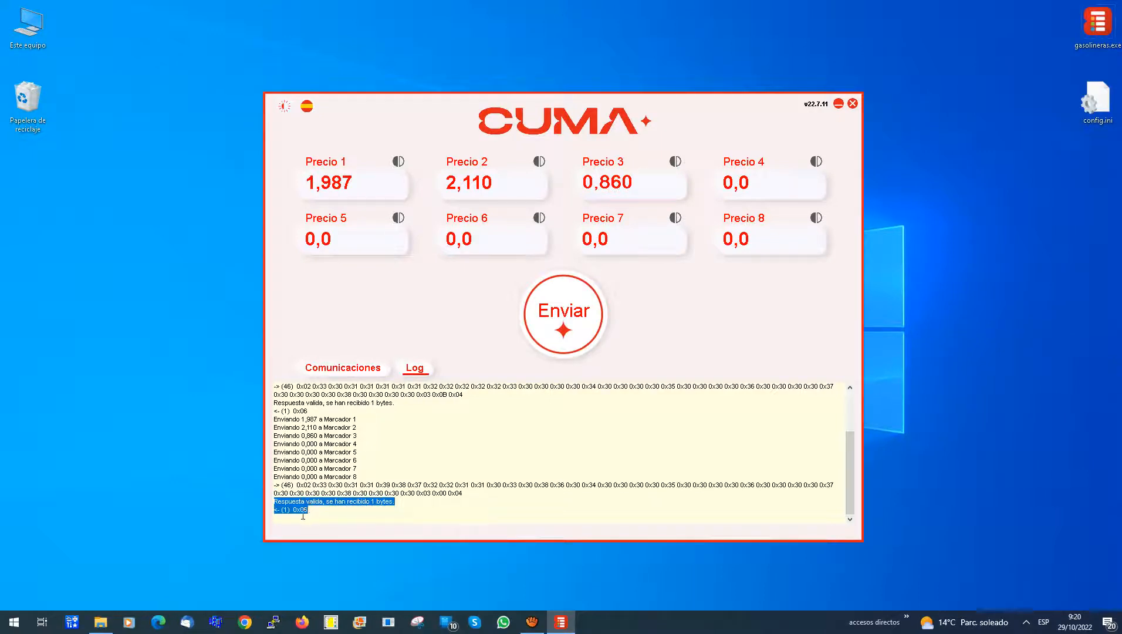
pyautogui.moveTo(308, 509); pyautogui.dragTo(281, 509)
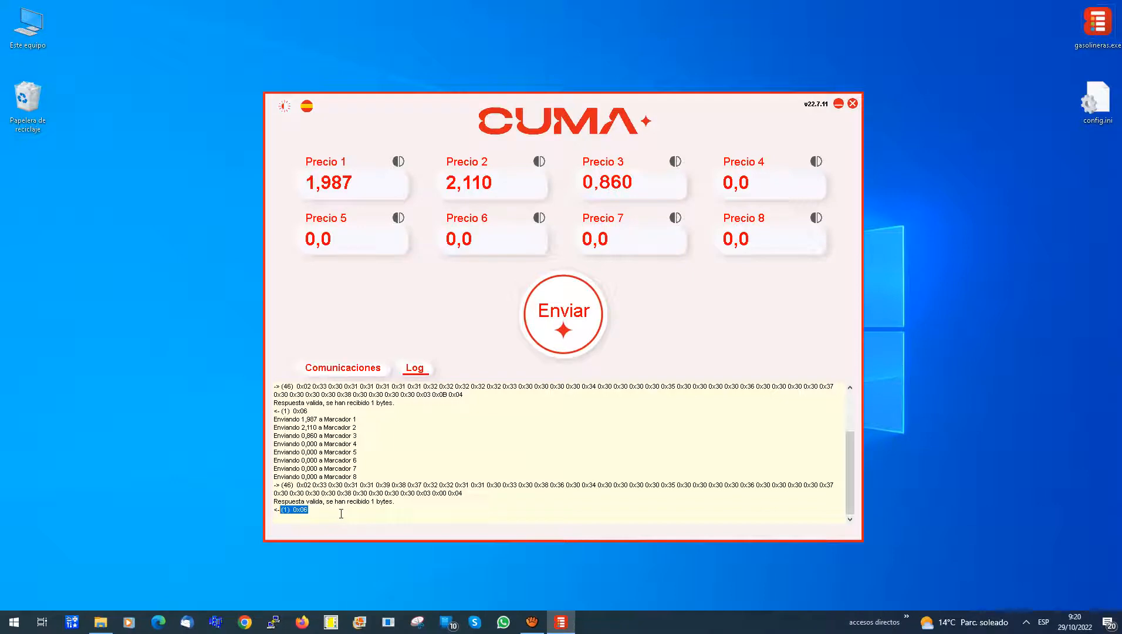
# Enable scheduled sending in the communications settings and set Precio 1 to 1,999 and Precio 2 to 2,120.
pyautogui.click(362, 367)
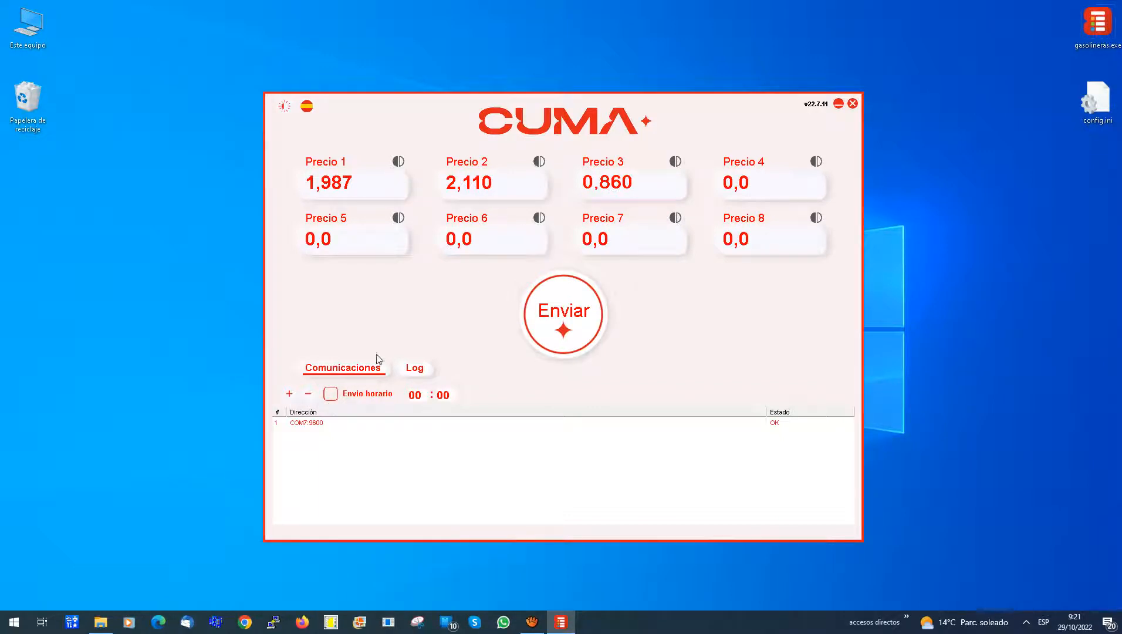
pyautogui.click(330, 393)
pyautogui.click(373, 193)
pyautogui.hotkey('shift', 'Left')
pyautogui.hotkey('shift', 'Left')
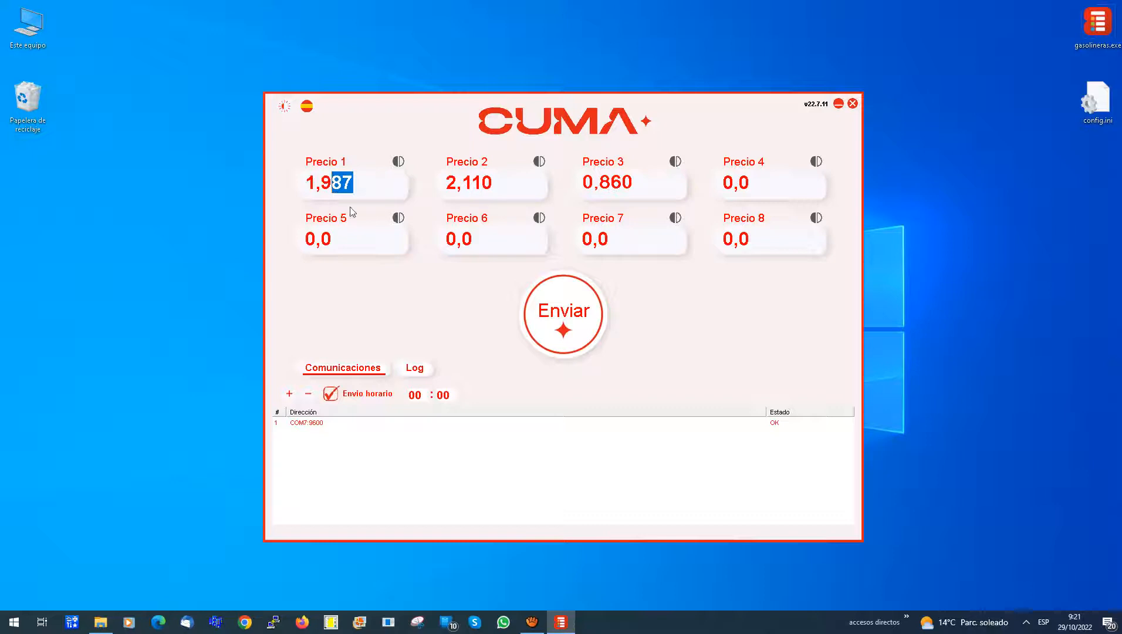
pyautogui.write('99')
pyautogui.click(495, 194)
pyautogui.hotkey('shift', 'Left')
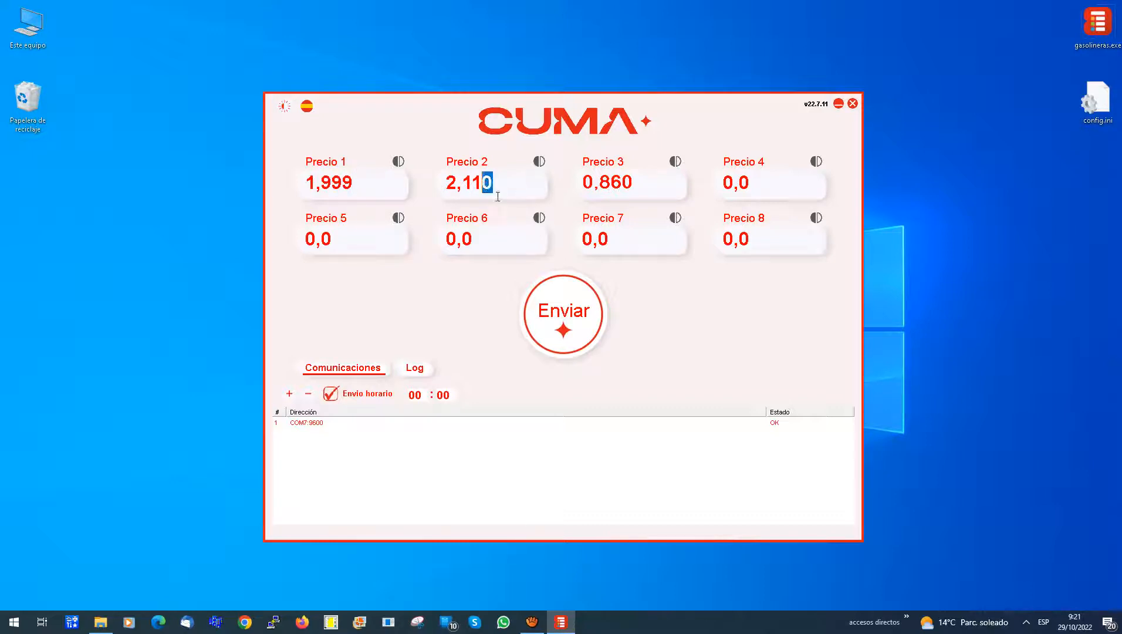
pyautogui.press('BackSpace')
pyautogui.press('BackSpace')
pyautogui.write('20')
# Minimize the price program's window and restore it.
pyautogui.click(838, 104)
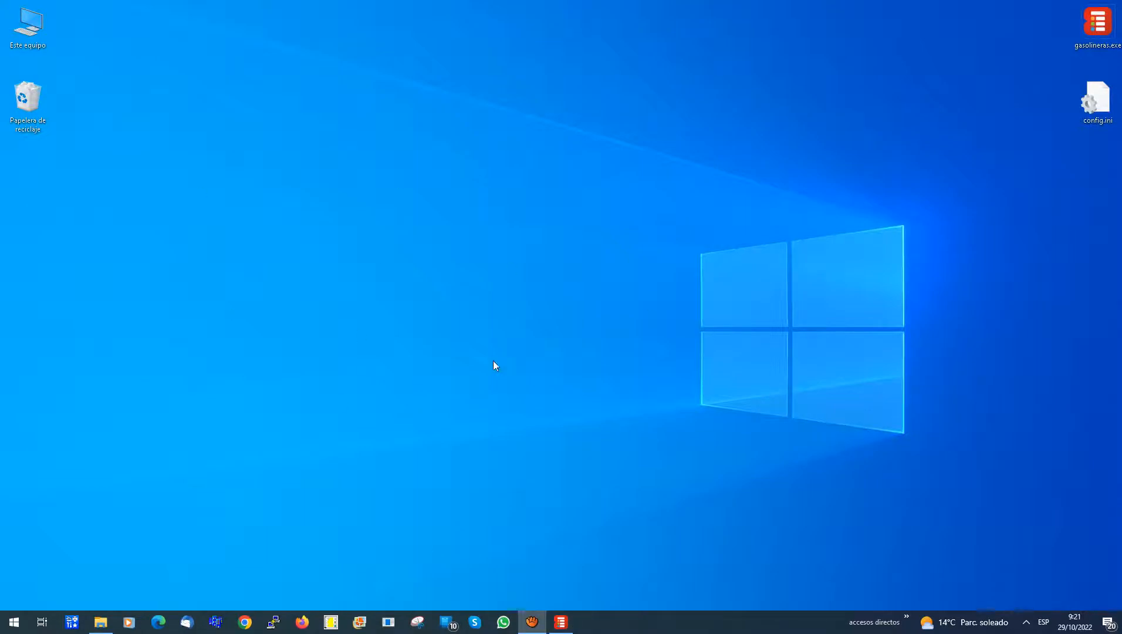
pyautogui.click(560, 621)
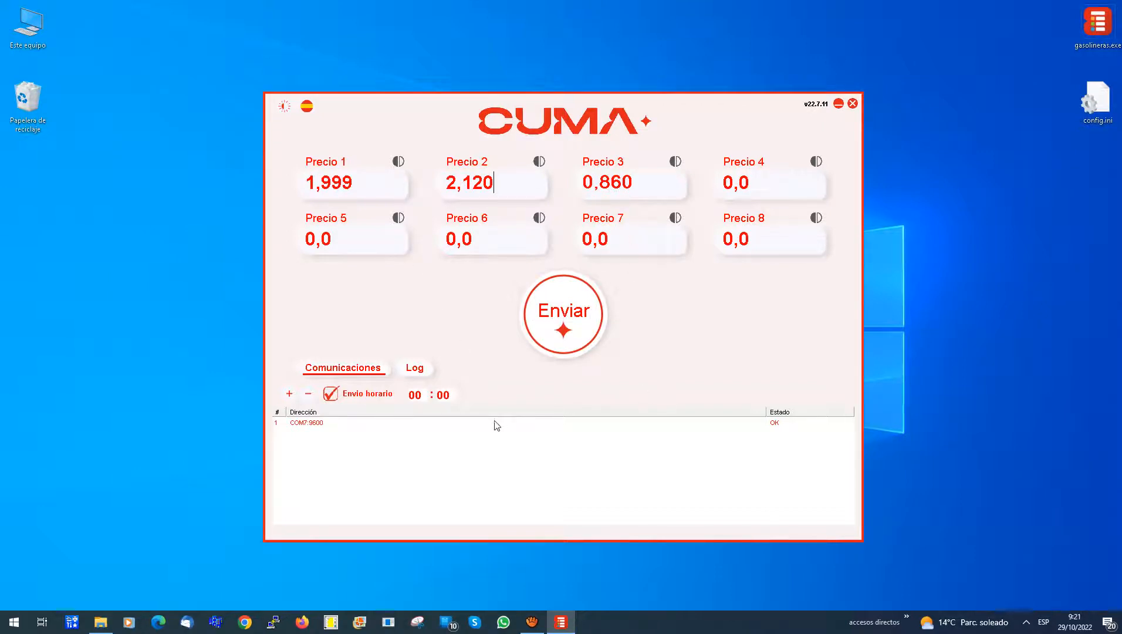
# Switch the blinking of Precio 1 and Precio 2 on and back off.
pyautogui.click(401, 167)
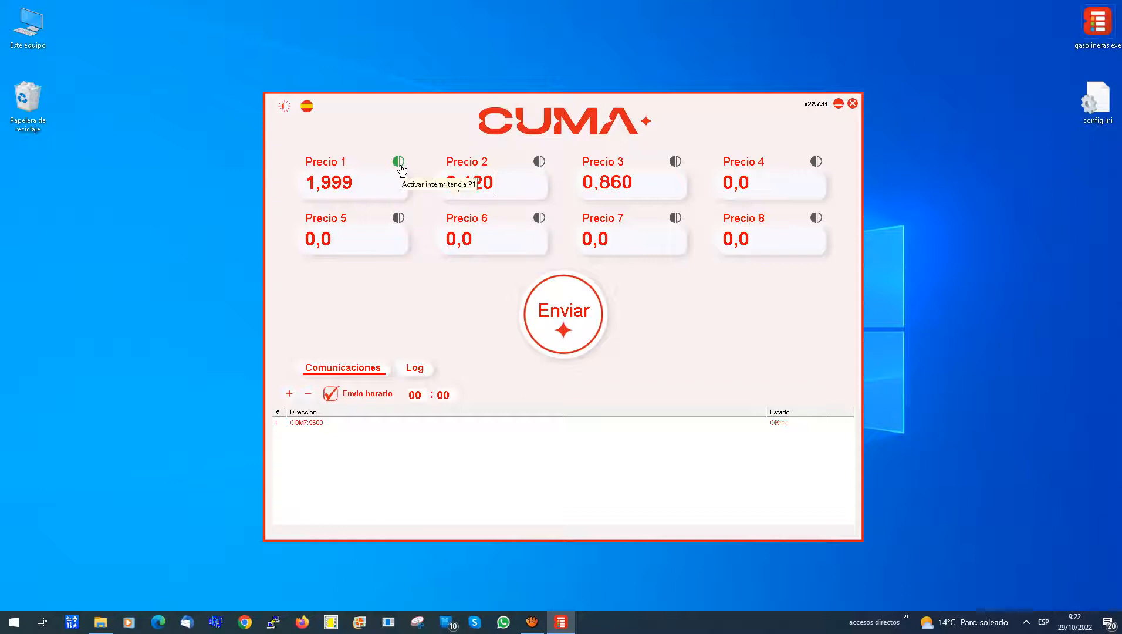
pyautogui.click(401, 167)
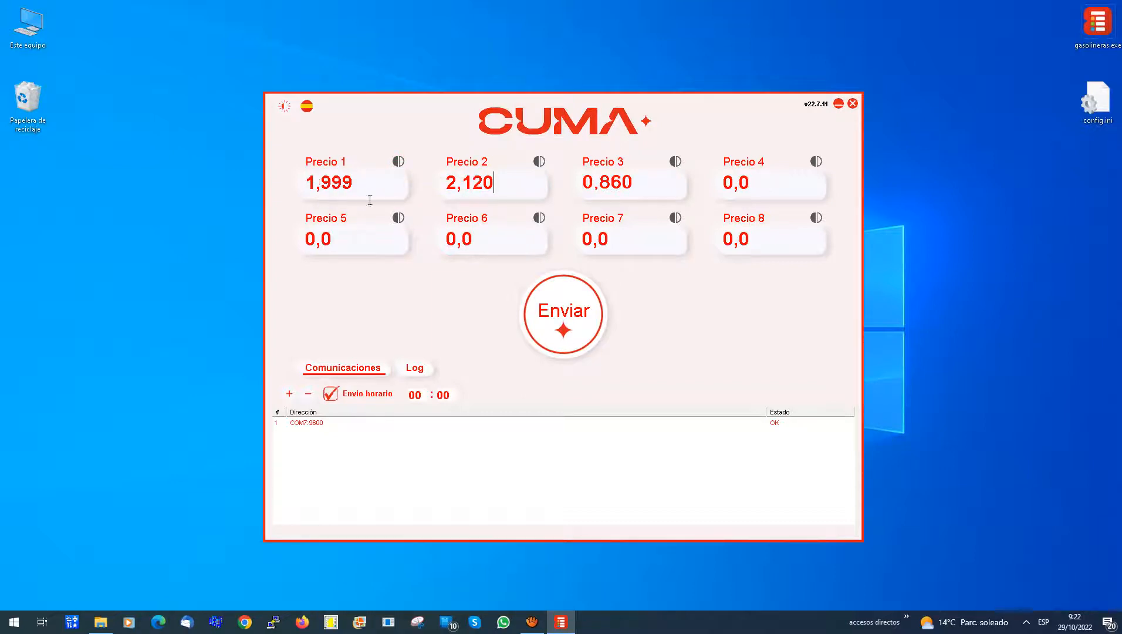
pyautogui.click(399, 166)
pyautogui.click(399, 163)
pyautogui.click(540, 164)
pyautogui.click(539, 163)
# View the available interface languages and set the sign's brightness to level 3.
pyautogui.click(307, 107)
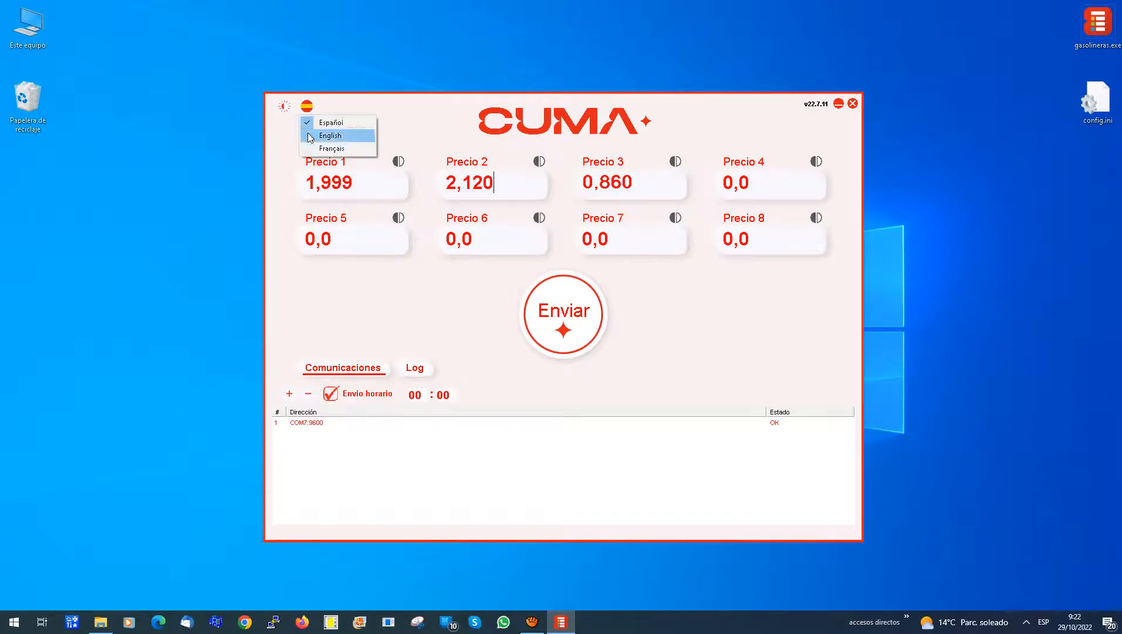
pyautogui.click(287, 107)
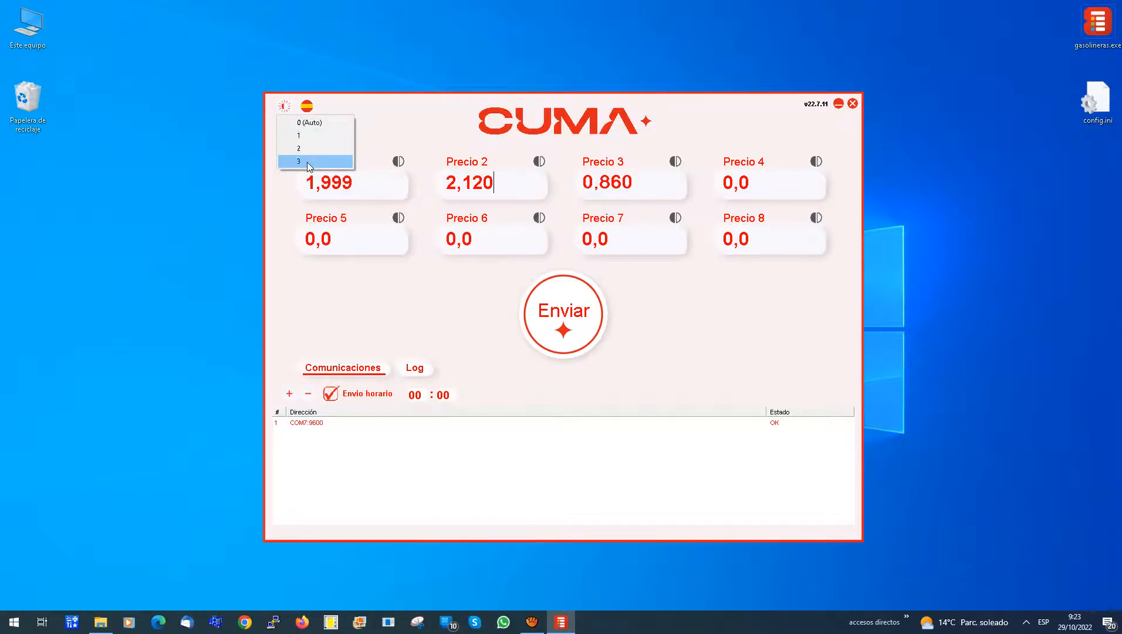
pyautogui.click(309, 161)
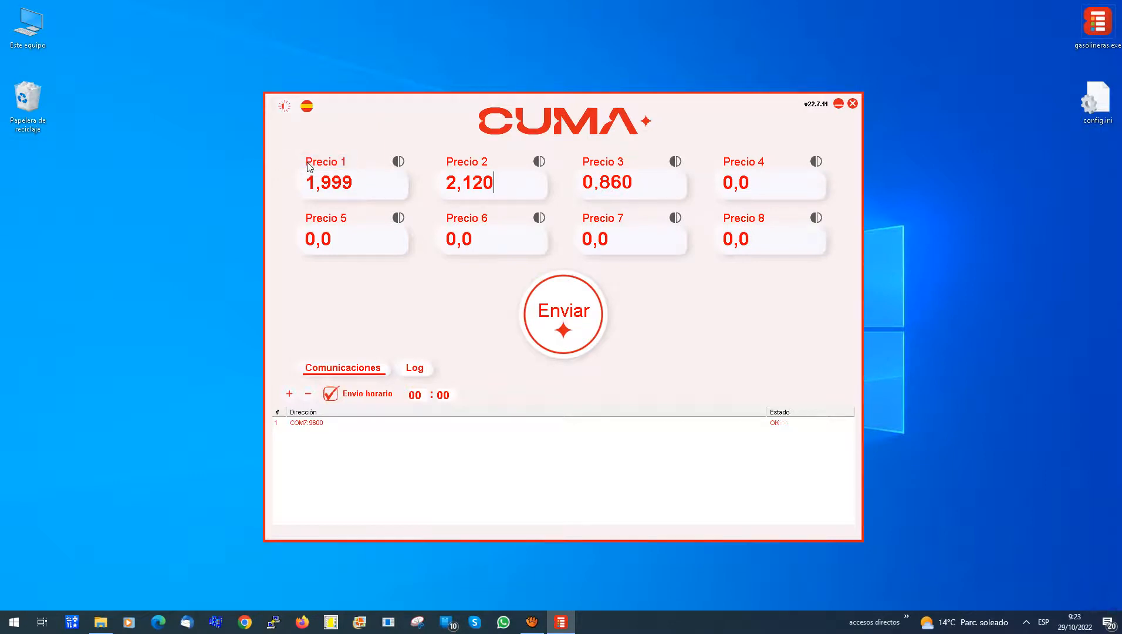
# Set the sign's brightness to 0 (Auto) and close the price program.
pyautogui.click(285, 112)
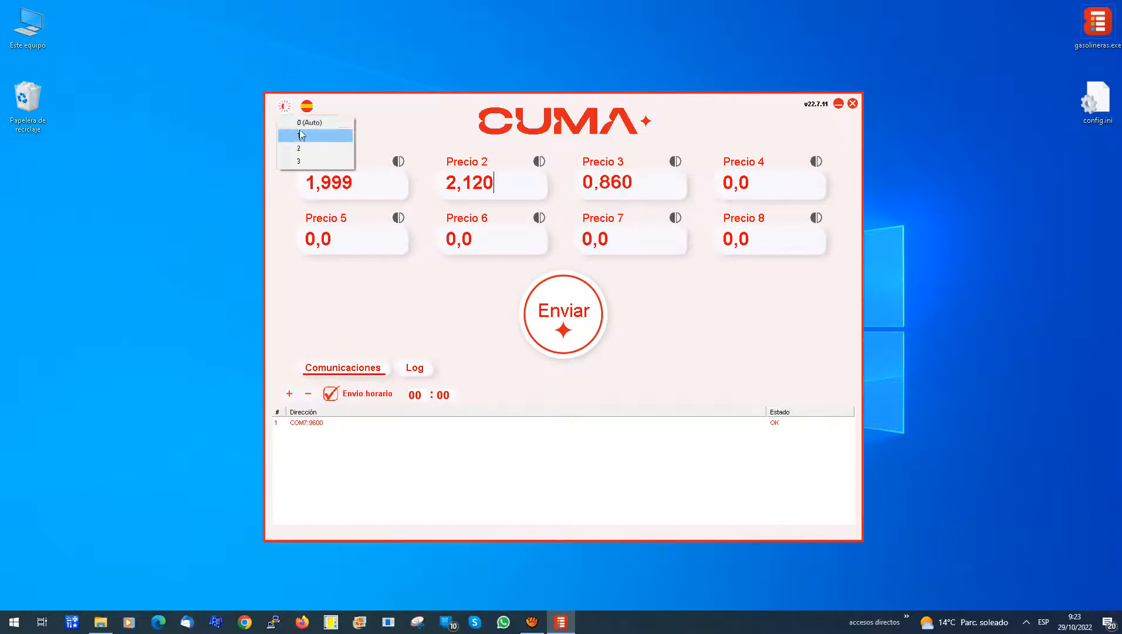
pyautogui.click(298, 125)
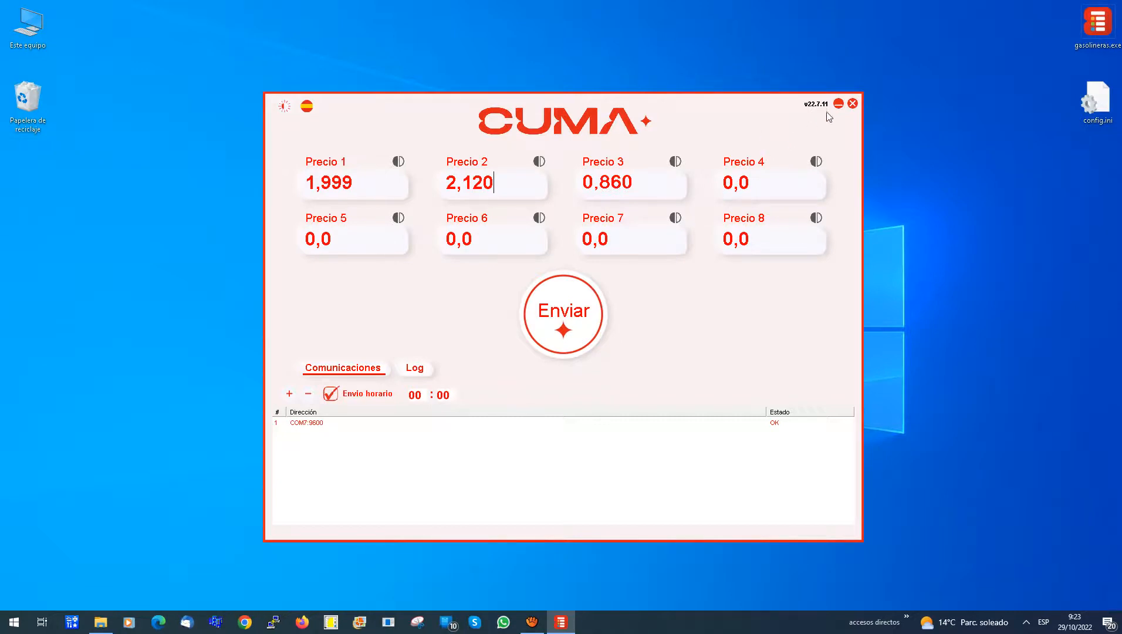
pyautogui.click(853, 104)
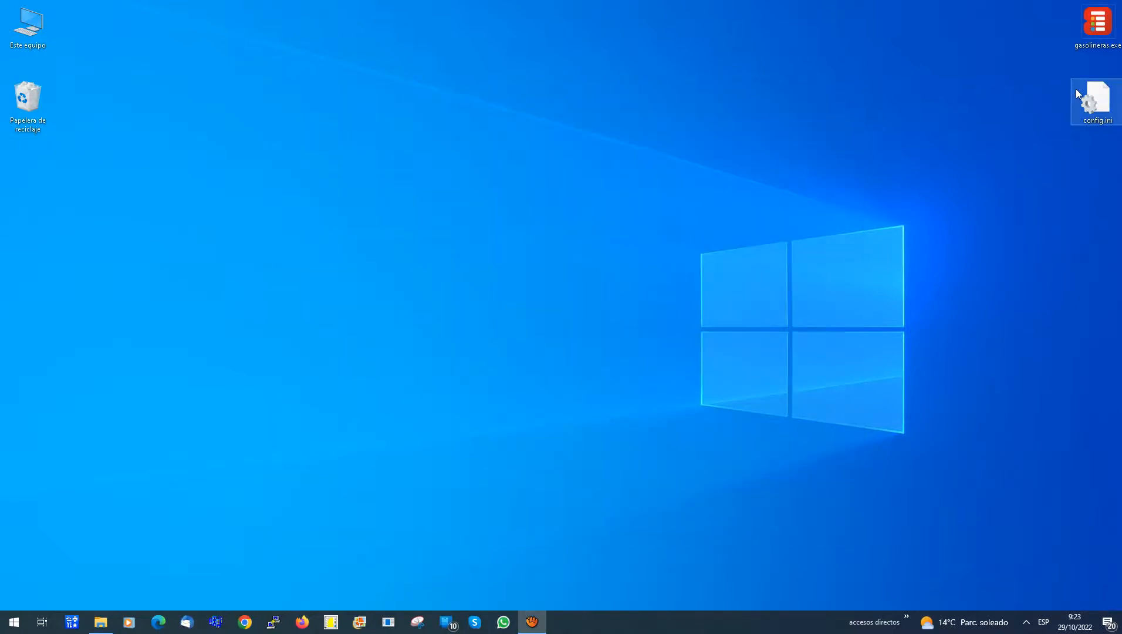
# Open config.ini and add the [Texts] entries 1=Diesel extra, 2=Diesel +, 3=SP95 and 4=Ad Blue.
pyautogui.doubleClick(1099, 111)
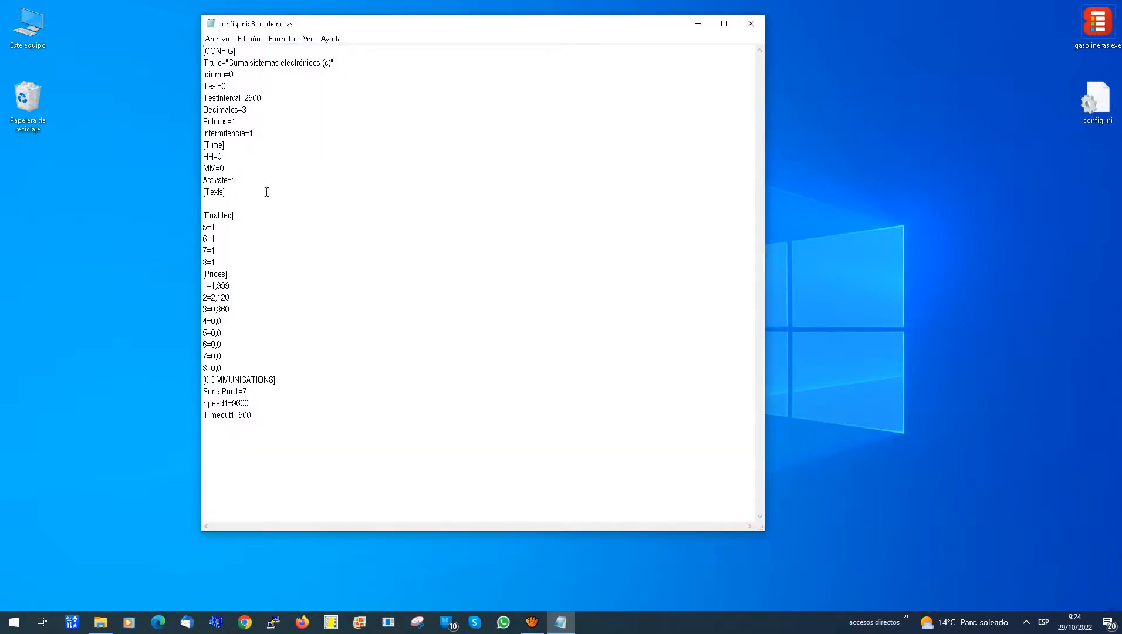
pyautogui.click(231, 195)
pyautogui.press('Down')
pyautogui.write('1=Diesel extra')
pyautogui.press('Return')
pyautogui.write('2')
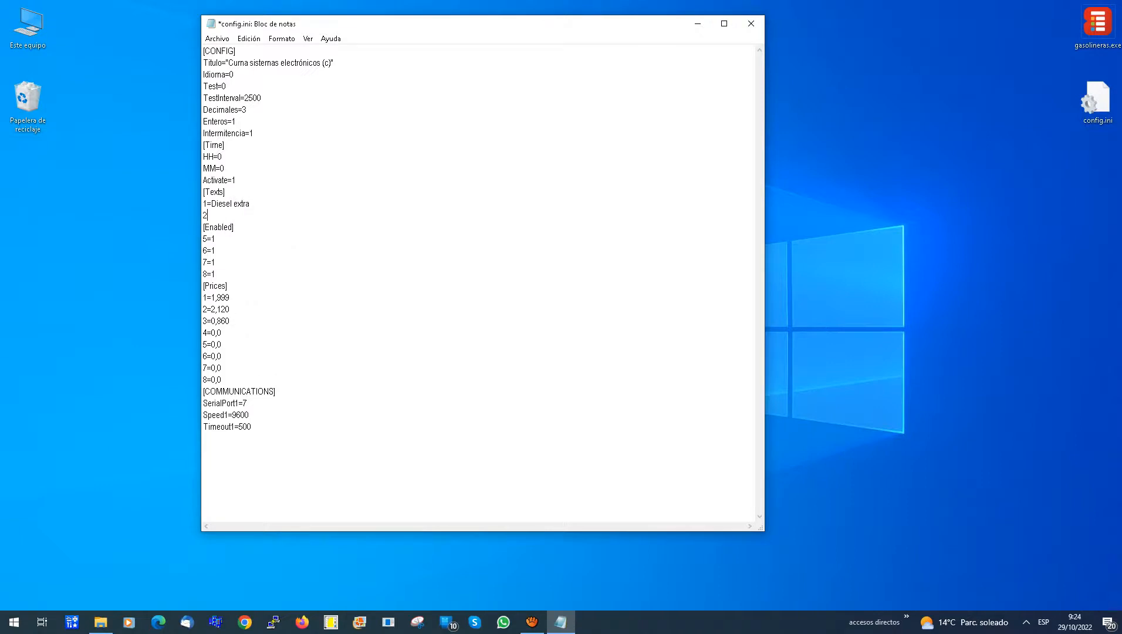
pyautogui.write('=Diesel +')
pyautogui.press('Return')
pyautogui.write('3')
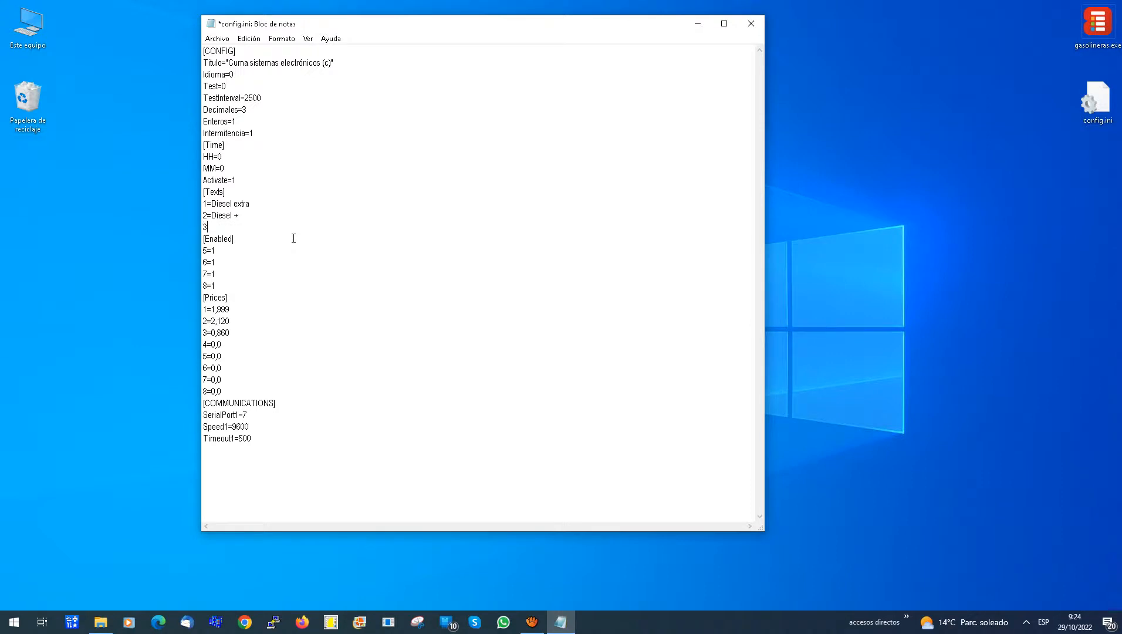
pyautogui.write('=SP95')
pyautogui.press('Return')
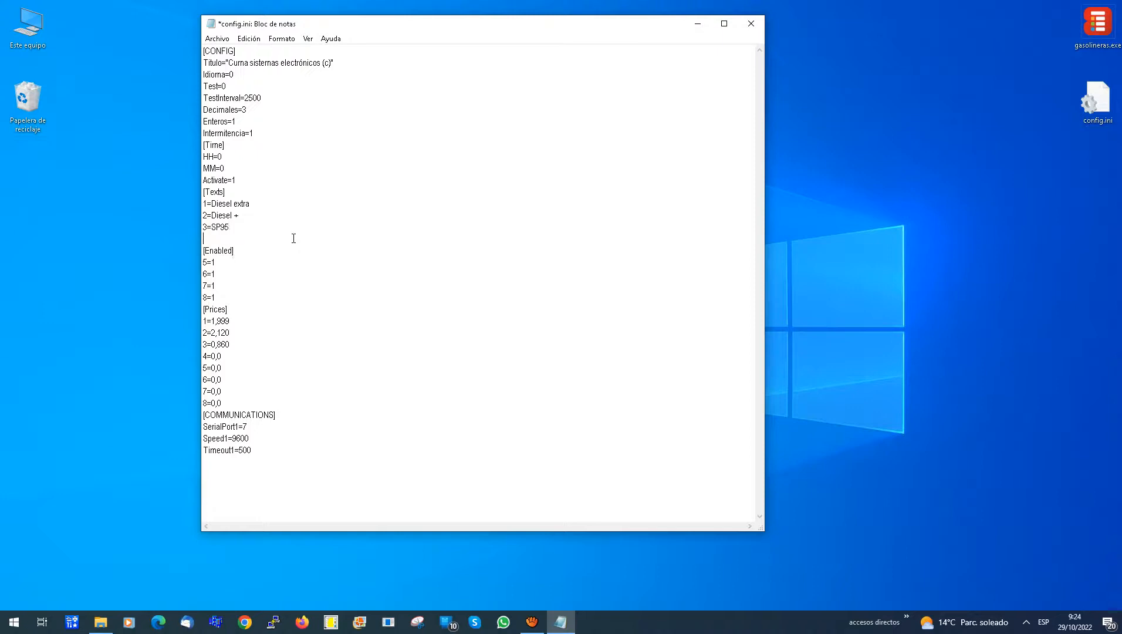
pyautogui.write('4=Ad Blue')
# Set entries 5 to 8 in the [Enabled] section to 0 and add the entry 4=0 above them.
pyautogui.click(218, 299)
pyautogui.write('0')
pyautogui.press('Up')
pyautogui.write('0')
pyautogui.press('Up')
pyautogui.press('BackSpace')
pyautogui.write('0')
pyautogui.press('Up')
pyautogui.press('BackSpace')
pyautogui.write('0')
pyautogui.press('Return')
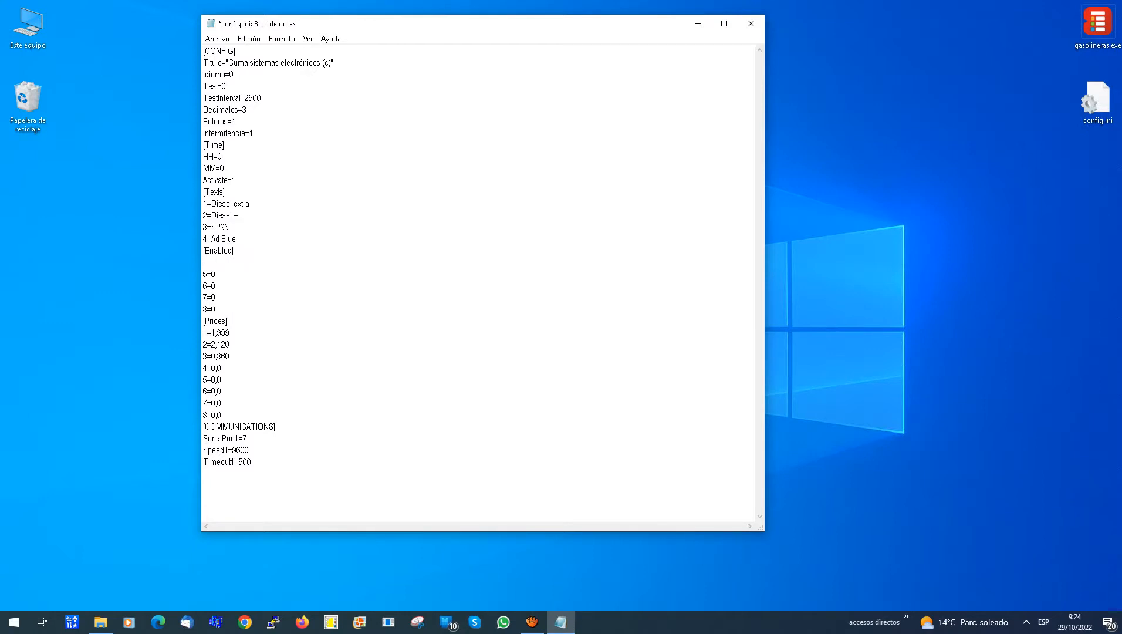
pyautogui.write('4=0')
# Save and close config.ini, launch gasolineras.exe to check the price fields, and close it again.
pyautogui.click(752, 24)
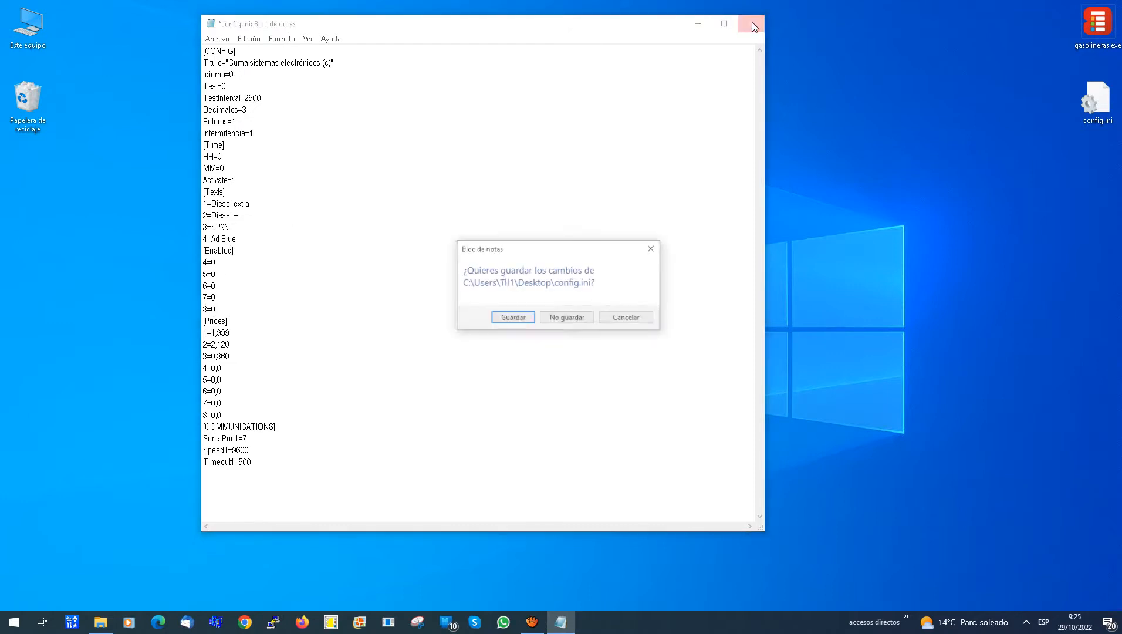
pyautogui.click(512, 318)
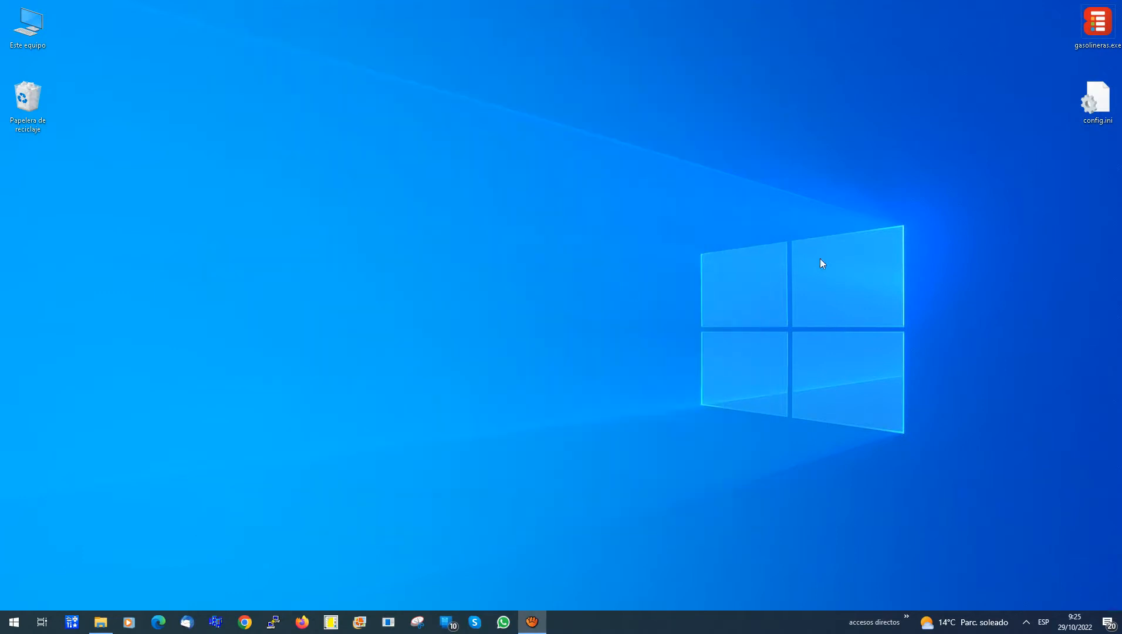
pyautogui.doubleClick(1096, 24)
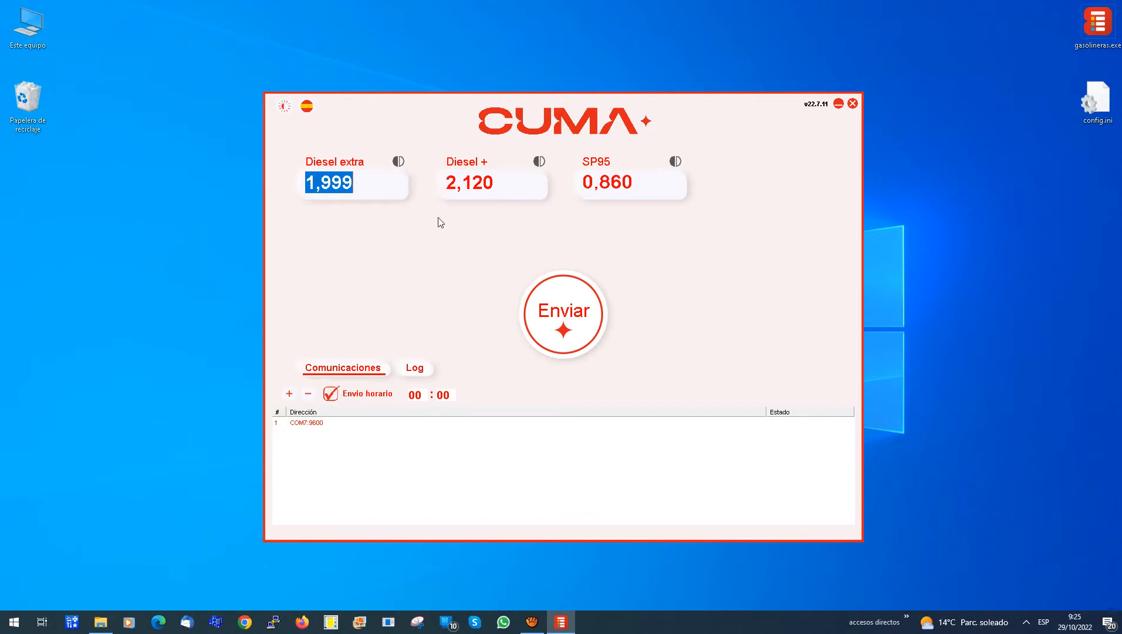
pyautogui.click(852, 106)
# Reopen config.ini, set entry 4 in the [Enabled] section to 1, and save and close the file.
pyautogui.doubleClick(1084, 99)
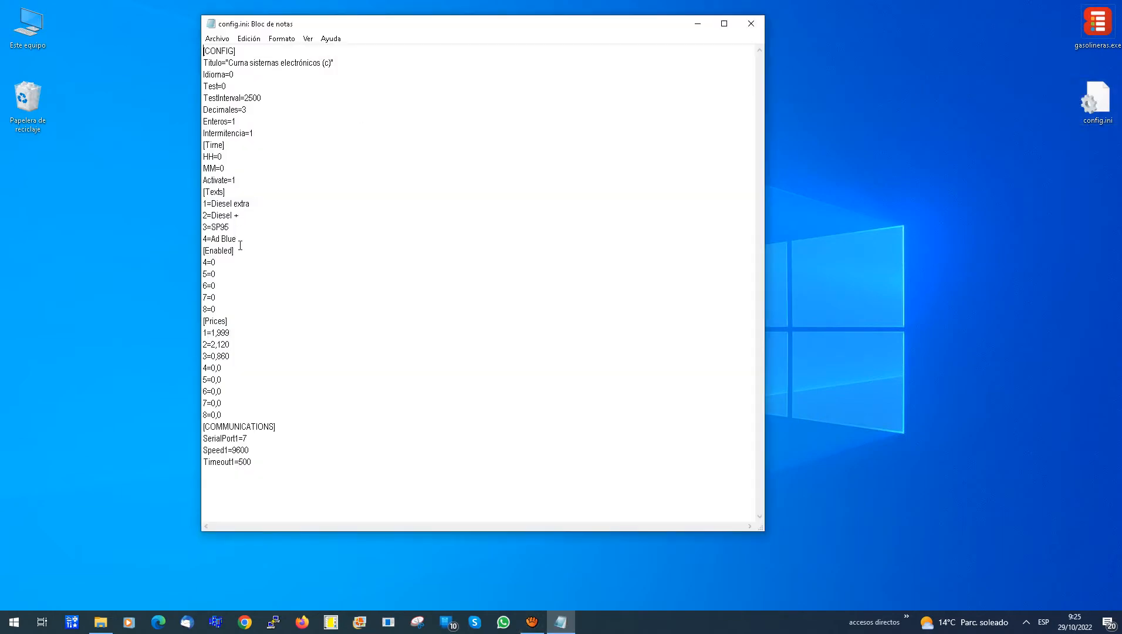
pyautogui.click(226, 264)
pyautogui.press('BackSpace')
pyautogui.write('1')
pyautogui.click(757, 31)
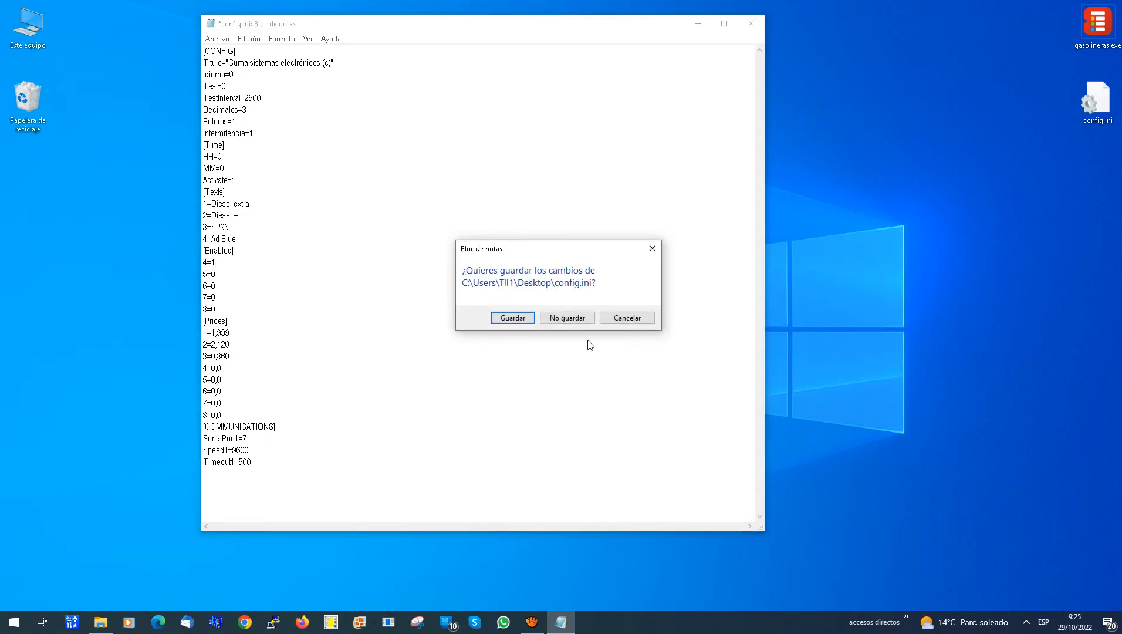
pyautogui.click(506, 324)
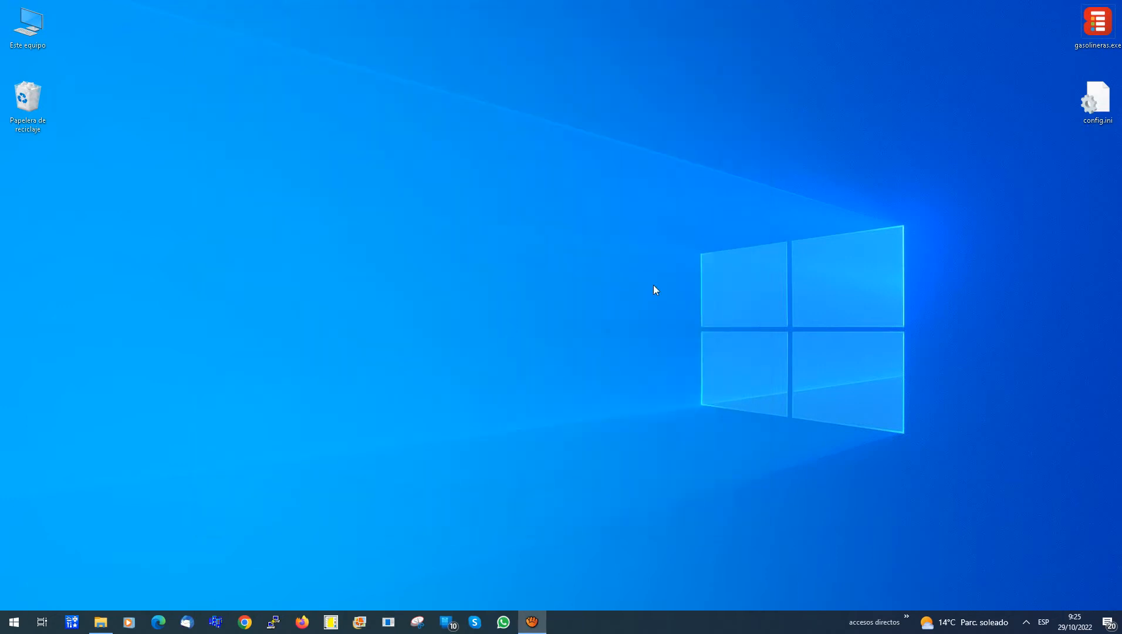
# Launch gasolineras.exe, set the Ad Blue price to 0,817 and send the prices to the sign.
pyautogui.doubleClick(1083, 41)
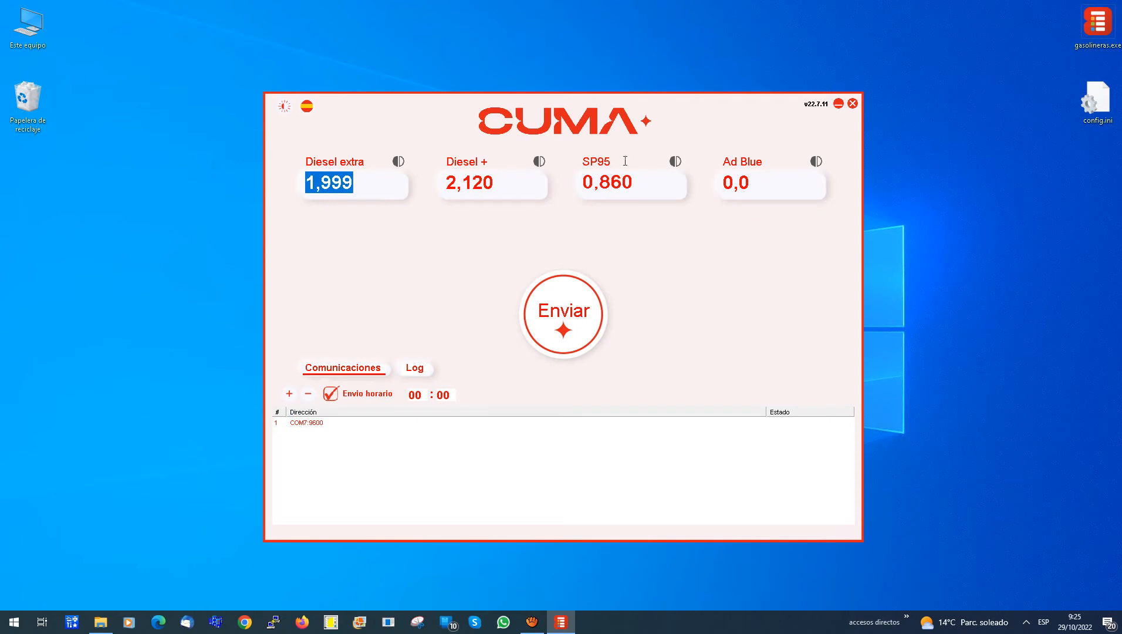
pyautogui.moveTo(764, 185); pyautogui.dragTo(724, 187)
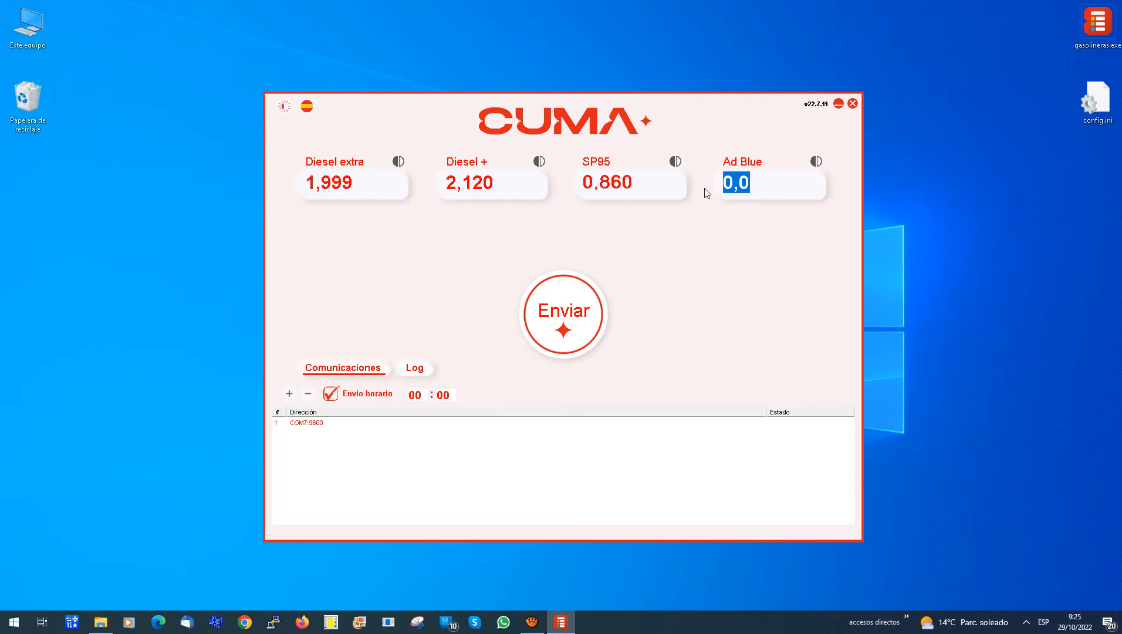
pyautogui.write('0,1')
pyautogui.press('BackSpace')
pyautogui.write('817')
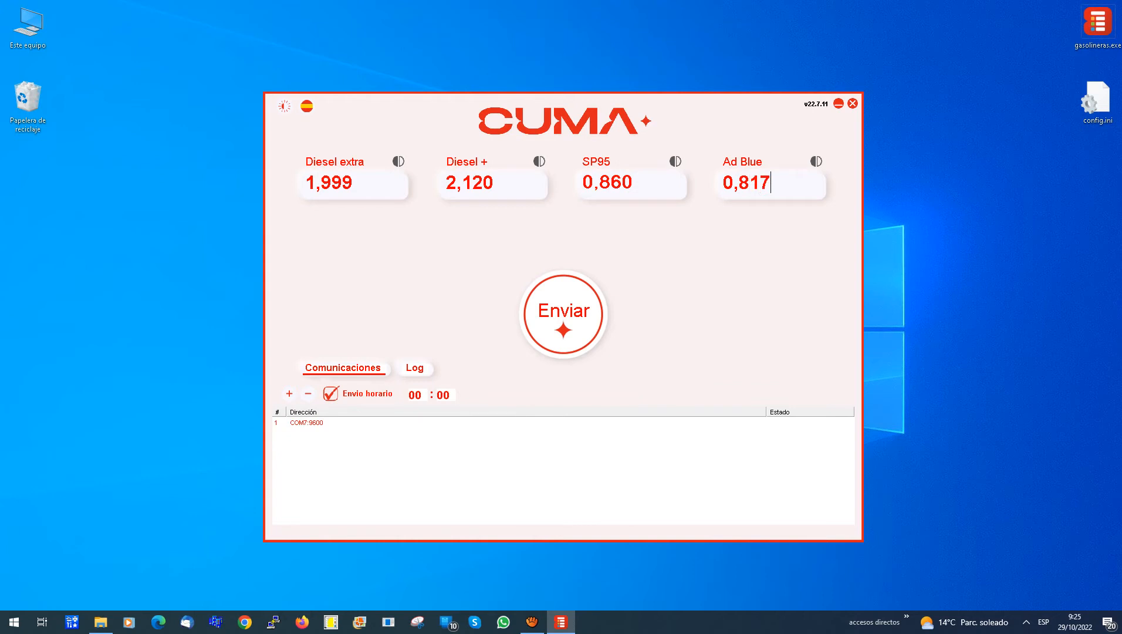
pyautogui.click(553, 315)
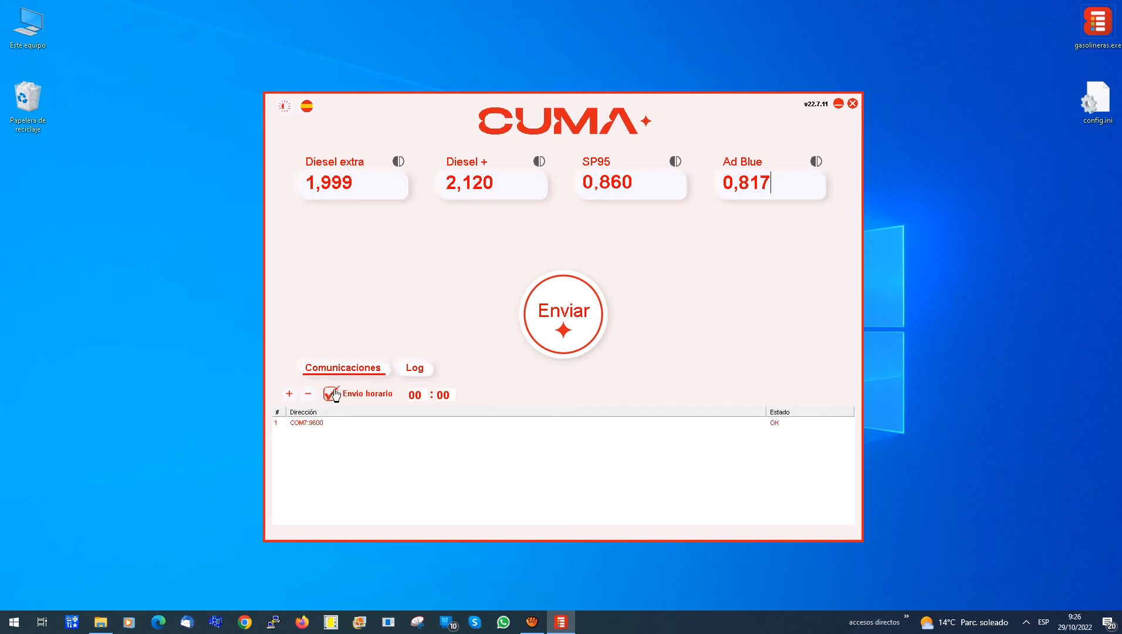